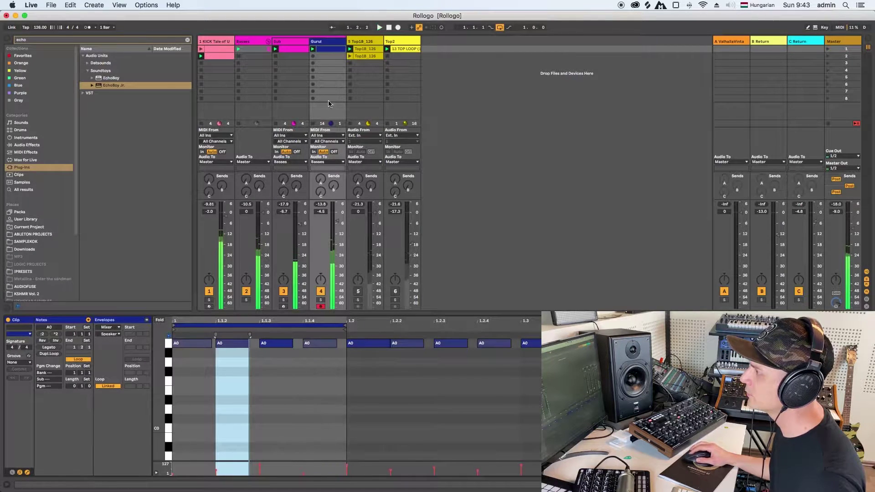
- Open Serum on the Gurul track and examine its oscillator A unison setting while the loop plays
{"action": "left_click", "coordinate": [334, 42]}
{"action": "double_click", "coordinate": [333, 42]}
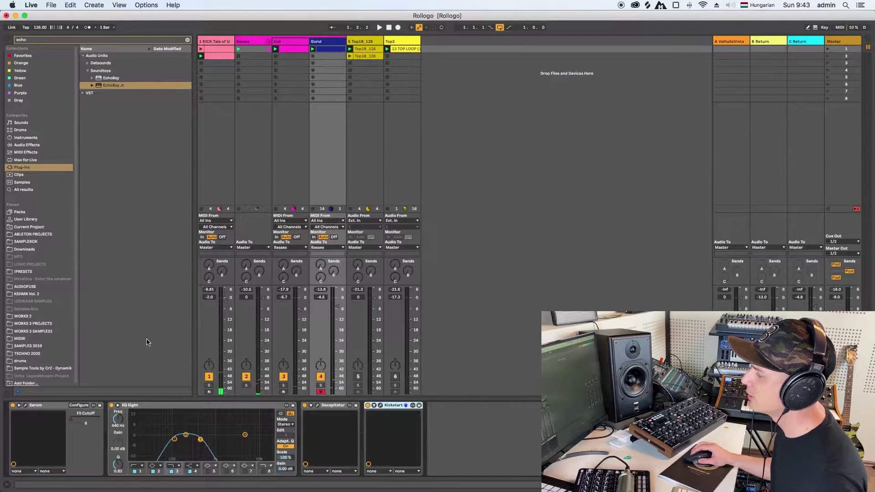
{"action": "left_click", "coordinate": [25, 406]}
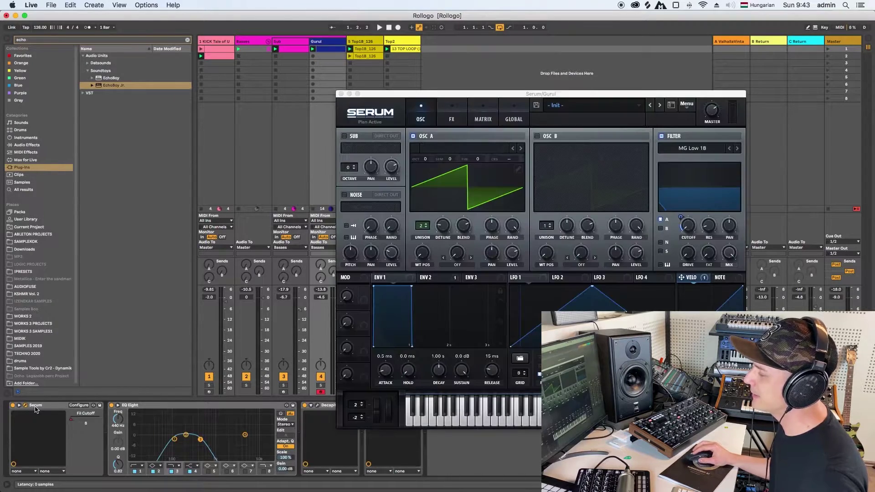
{"action": "left_click_drag", "start_coordinate": [451, 97], "coordinate": [529, 48]}
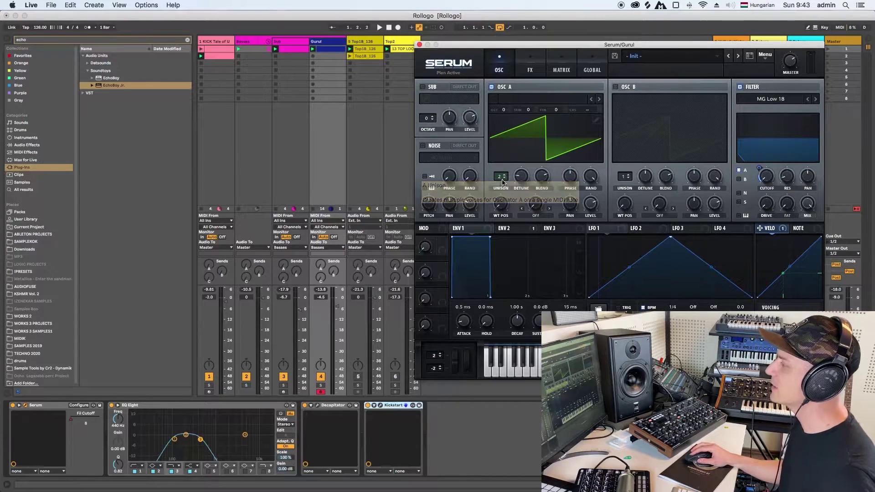
{"action": "key", "text": "space"}
{"action": "mouse_move", "coordinate": [502, 179]}
{"action": "left_mouse_down"}
{"action": "mouse_move", "coordinate": [500, 199]}
{"action": "mouse_move", "coordinate": [502, 179]}
{"action": "left_mouse_up"}
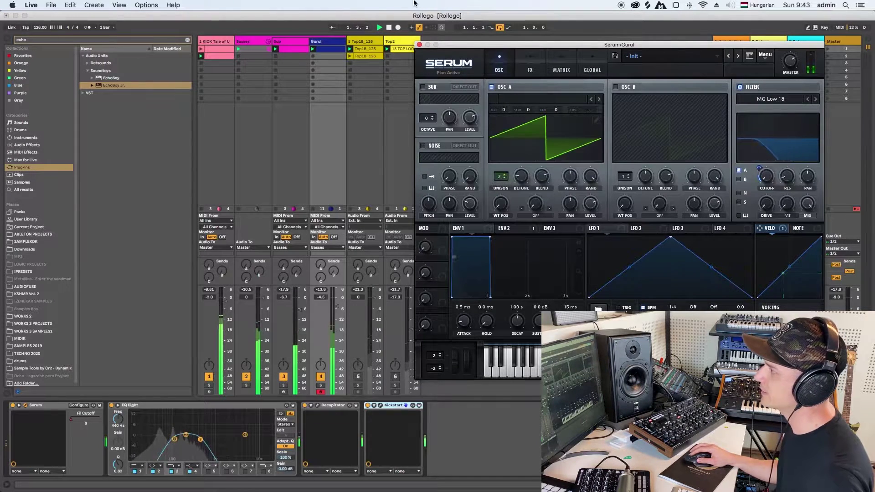
{"action": "left_click", "coordinate": [420, 45]}
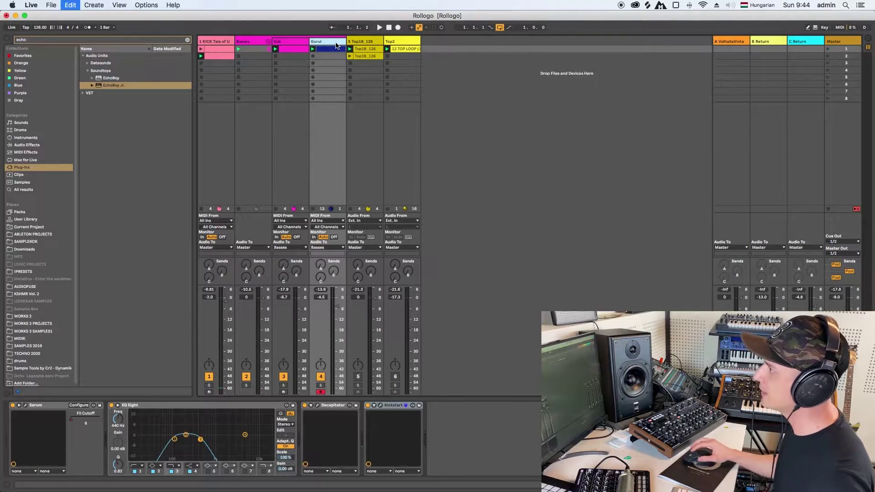
- Duplicate the Gurul track as a new track named Offbeat and deactivate the original Gurul track
{"action": "key", "text": "super+d"}
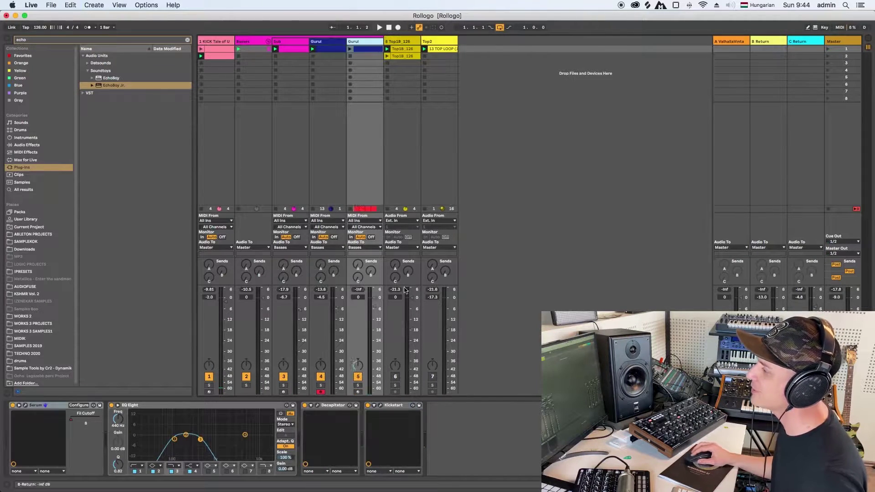
{"action": "left_click", "coordinate": [321, 377]}
{"action": "key", "text": "super+r"}
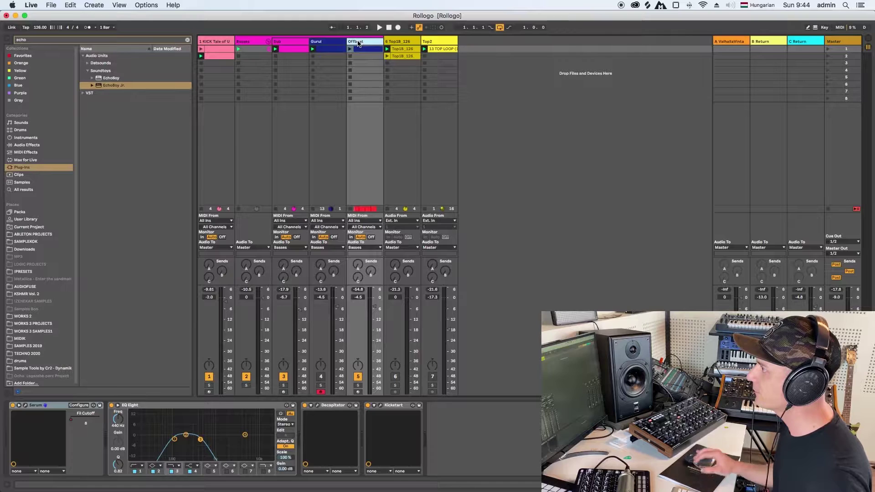
- Deactivate the first, second and fourth A0 notes in the Offbeat clip's loop so only the third note plays
{"action": "double_click", "coordinate": [363, 52]}
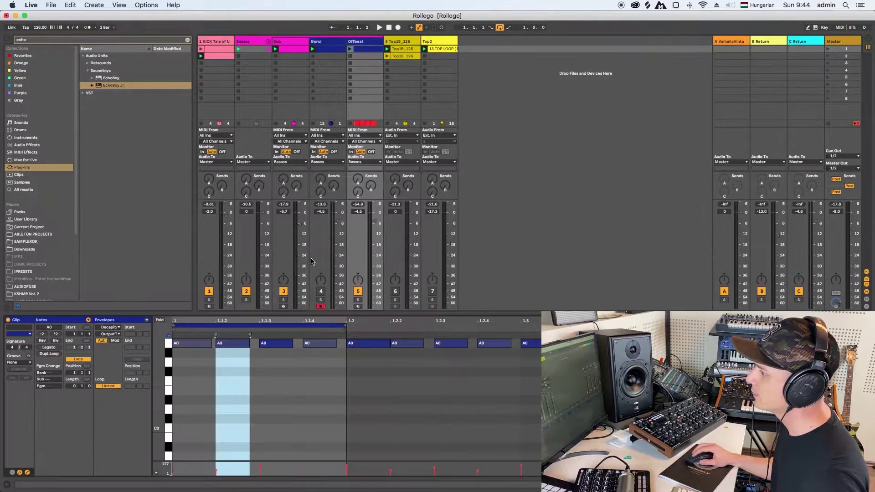
{"action": "left_click", "coordinate": [192, 343]}
{"action": "left_click_drag", "start_coordinate": [199, 382], "coordinate": [246, 334]}
{"action": "key", "text": "0"}
{"action": "left_click", "coordinate": [314, 345]}
{"action": "key", "text": "0"}
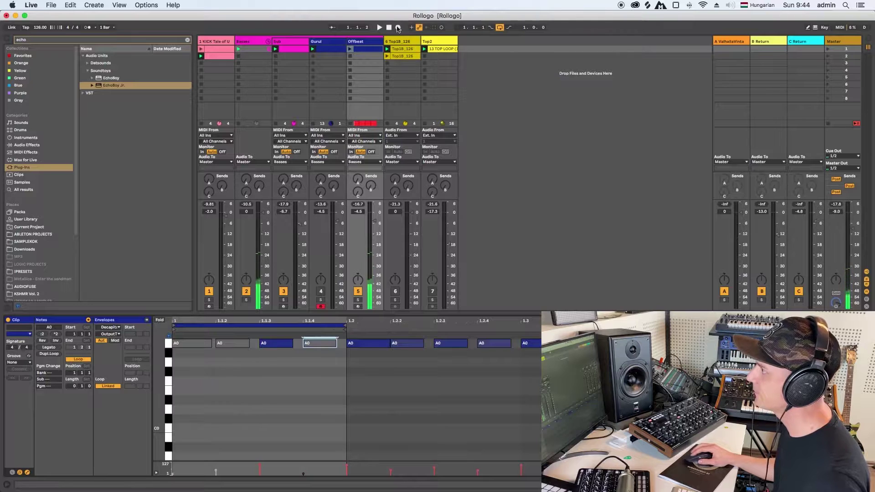
- Check the Serum patch on the Offbeat track, then close its window
{"action": "left_click", "coordinate": [365, 41]}
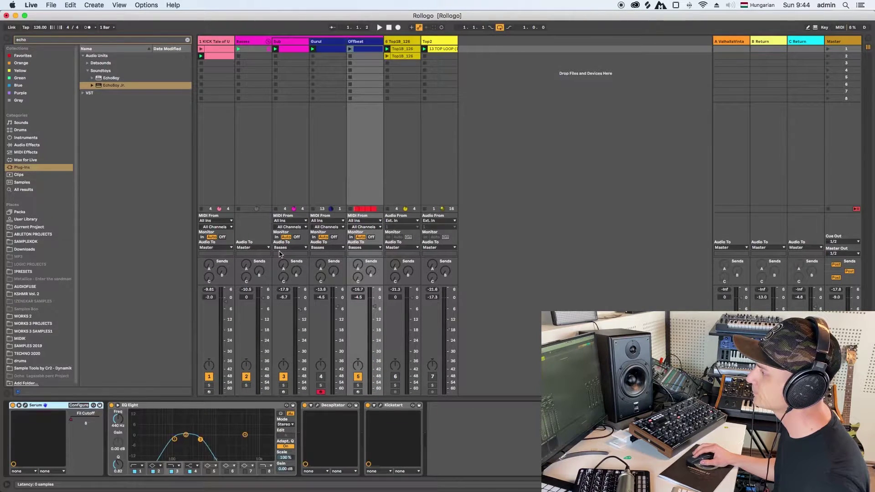
{"action": "left_click", "coordinate": [25, 406]}
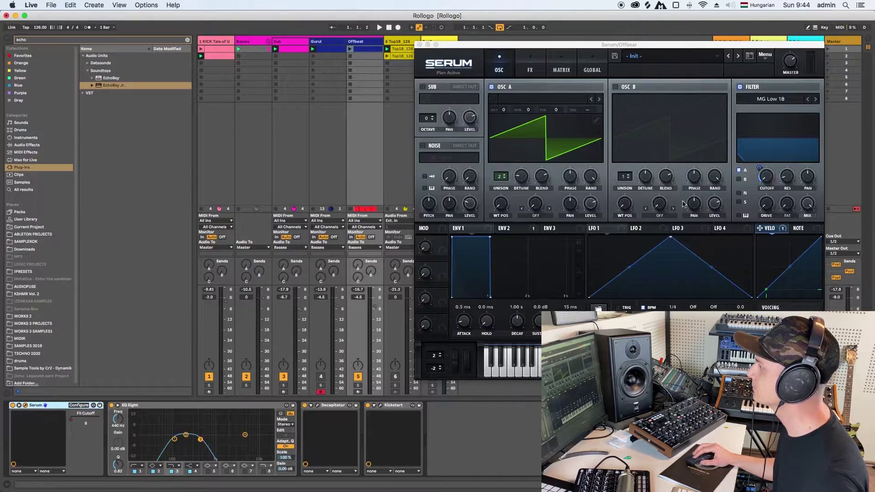
{"action": "left_click", "coordinate": [420, 45]}
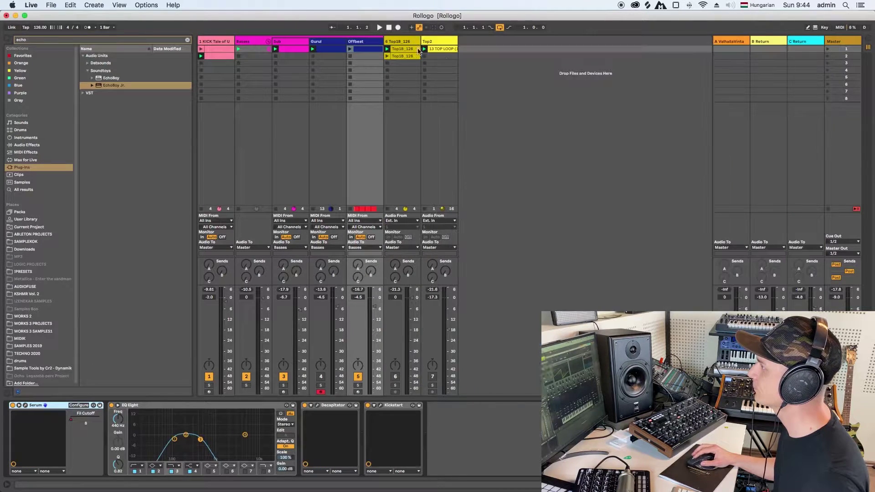
- Open the PAZ Position analyzer on the Master track, place it over the empty area beside the return tracks and start playback
{"action": "left_click", "coordinate": [842, 44]}
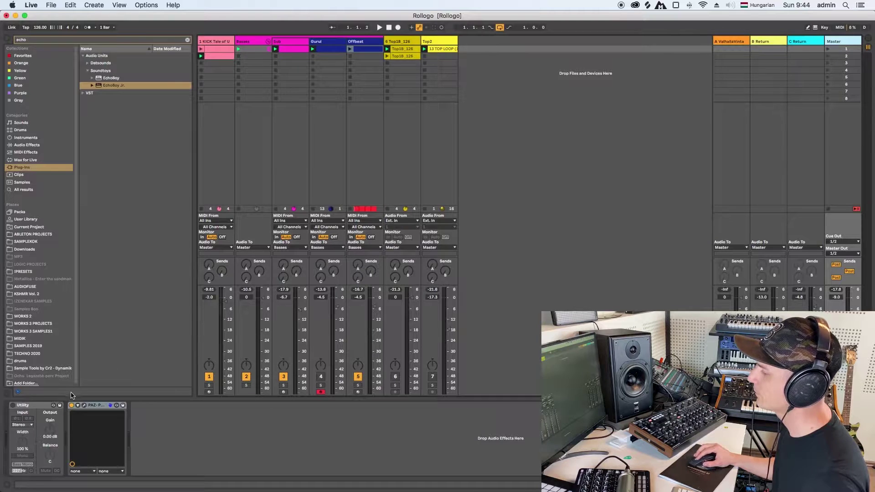
{"action": "left_click", "coordinate": [83, 407]}
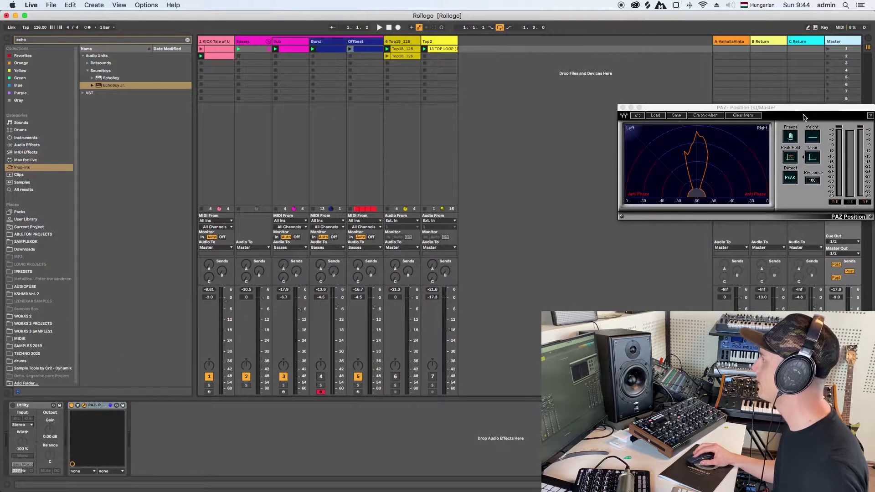
{"action": "left_click_drag", "start_coordinate": [781, 108], "coordinate": [664, 157]}
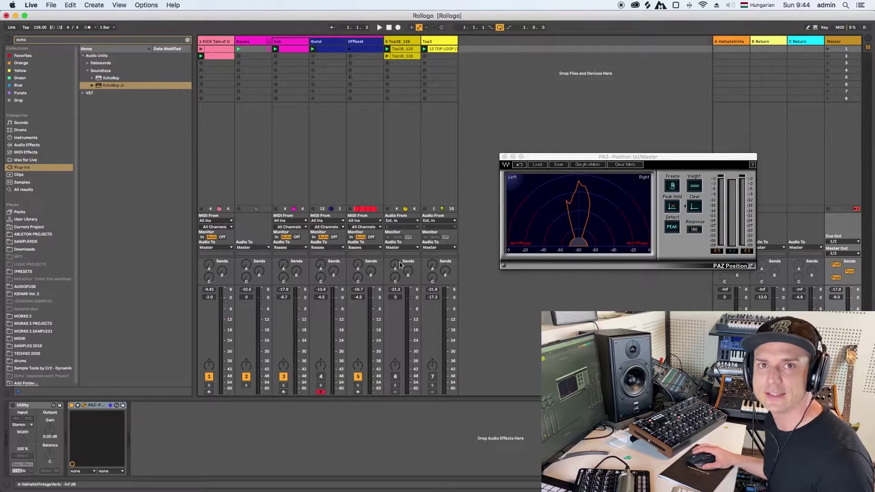
{"action": "left_click_drag", "start_coordinate": [659, 159], "coordinate": [743, 119]}
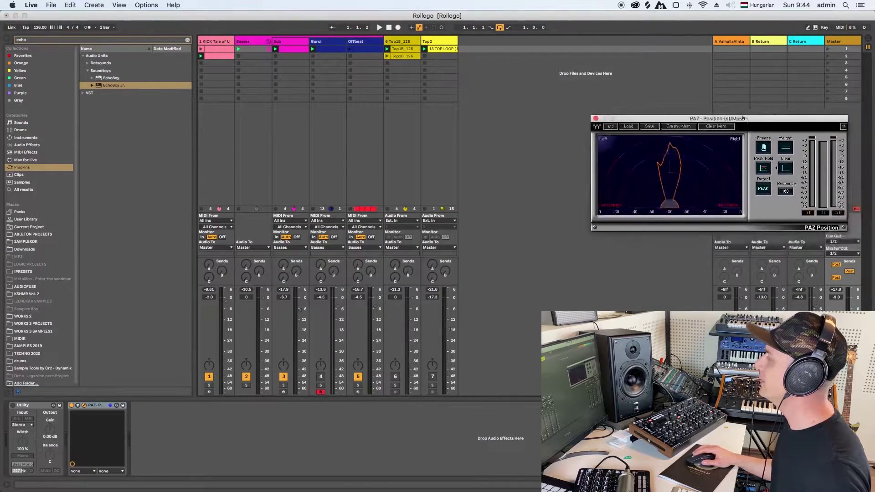
{"action": "left_click", "coordinate": [519, 158]}
{"action": "key", "text": "space"}
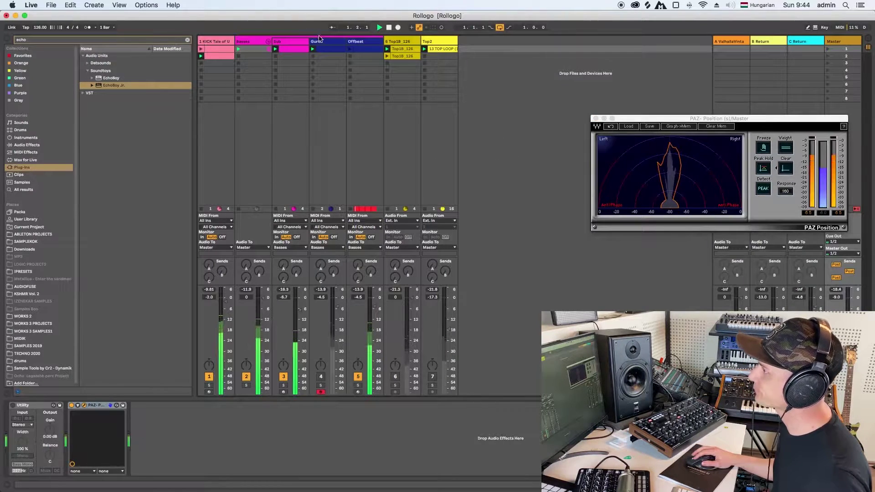
- Launch the Offbeat track's clip with the loop and show its notes
{"action": "left_click", "coordinate": [325, 42]}
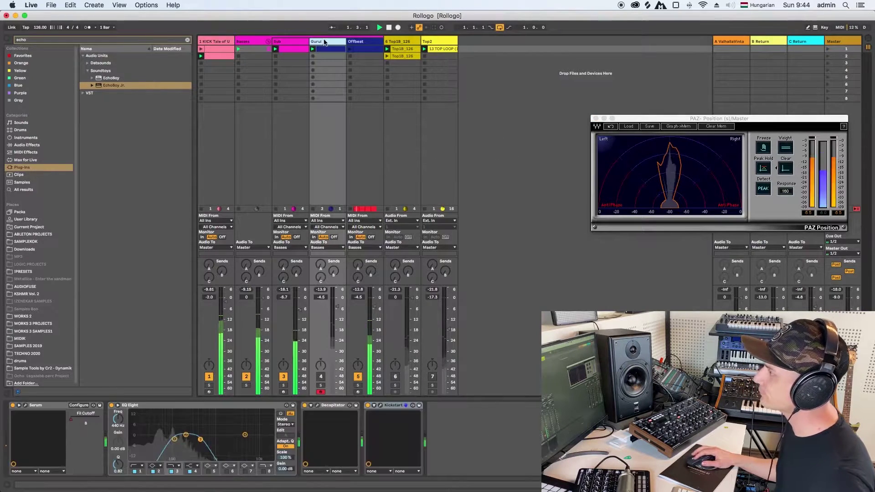
{"action": "left_click", "coordinate": [365, 42]}
{"action": "key", "text": "space"}
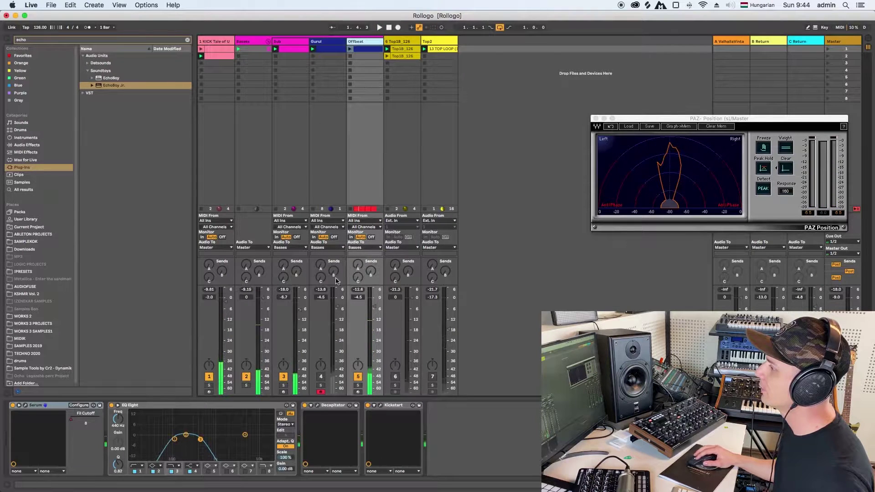
{"action": "left_click", "coordinate": [350, 50]}
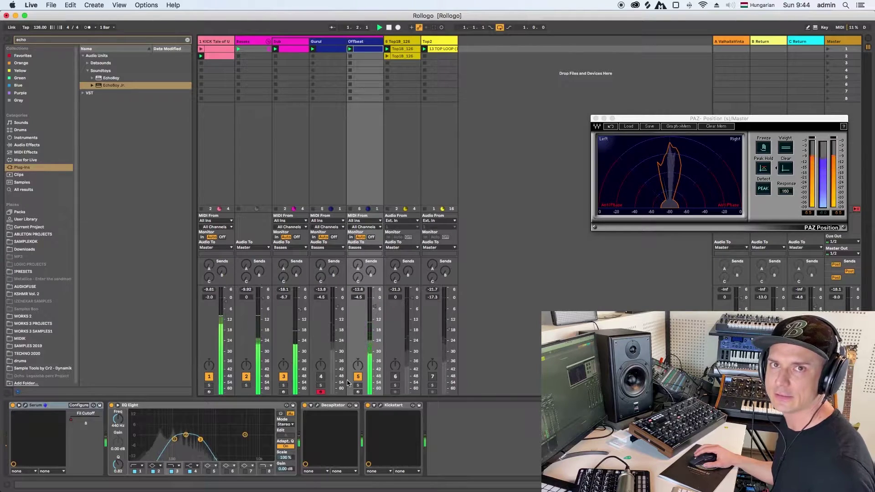
{"action": "double_click", "coordinate": [366, 48]}
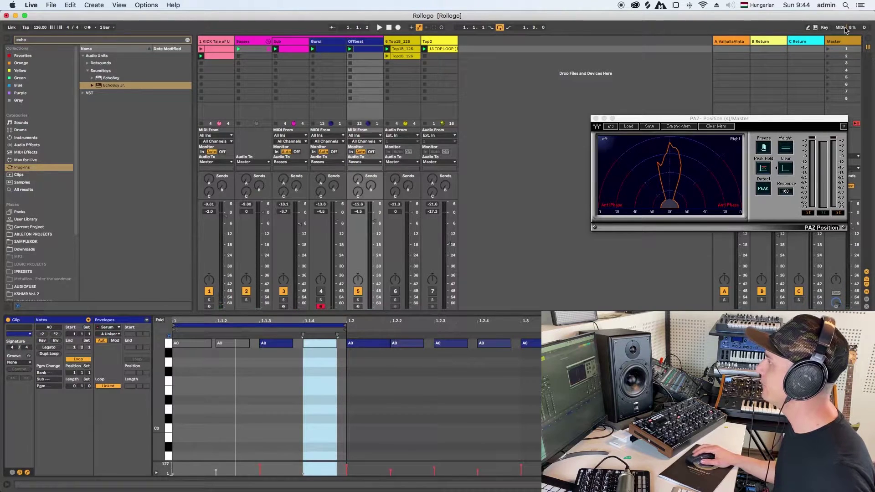
- Add the Delay audio effect to return track B
{"action": "left_click", "coordinate": [783, 42]}
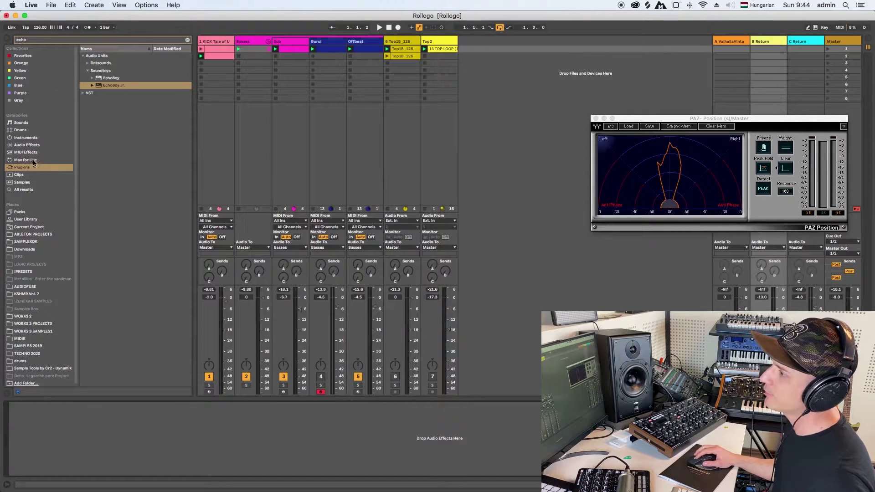
{"action": "left_click", "coordinate": [36, 146]}
{"action": "left_click", "coordinate": [188, 40]}
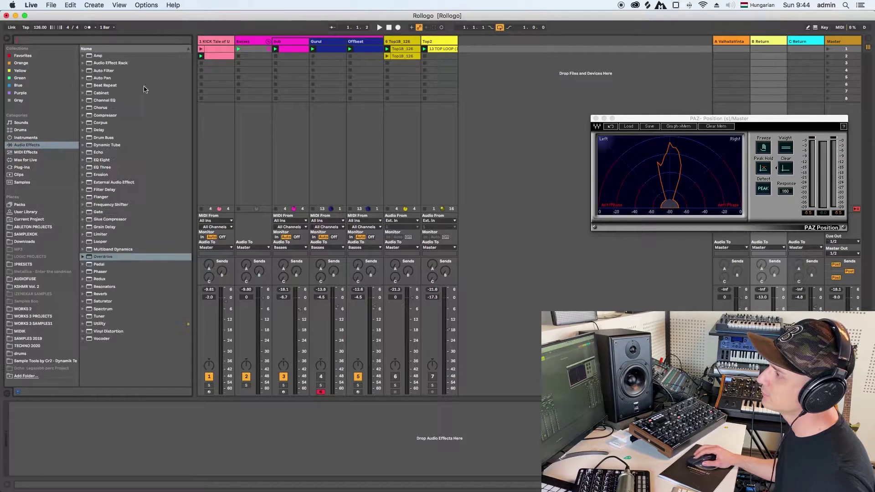
{"action": "left_click", "coordinate": [110, 130]}
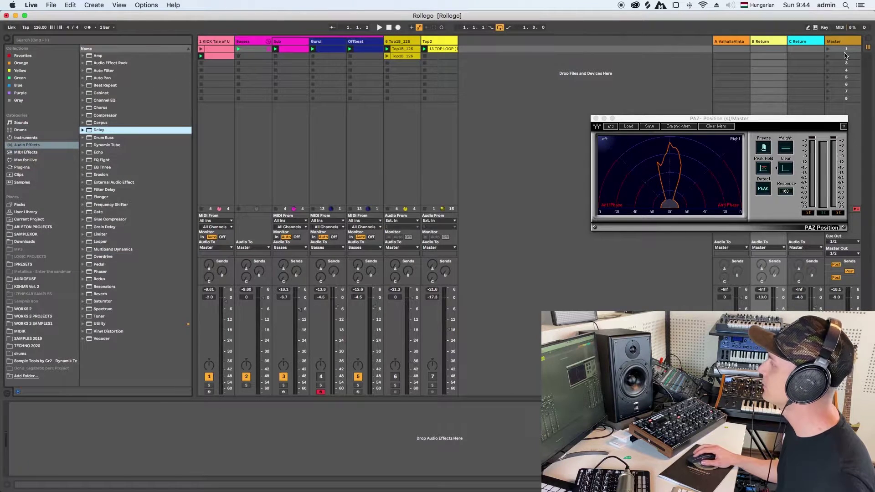
{"action": "key", "text": "Return"}
- Set the Delay to 1/16 on both sides, its filter to about 868 Hz and 100% wet, and raise send B on Offbeat
{"action": "left_click", "coordinate": [15, 424]}
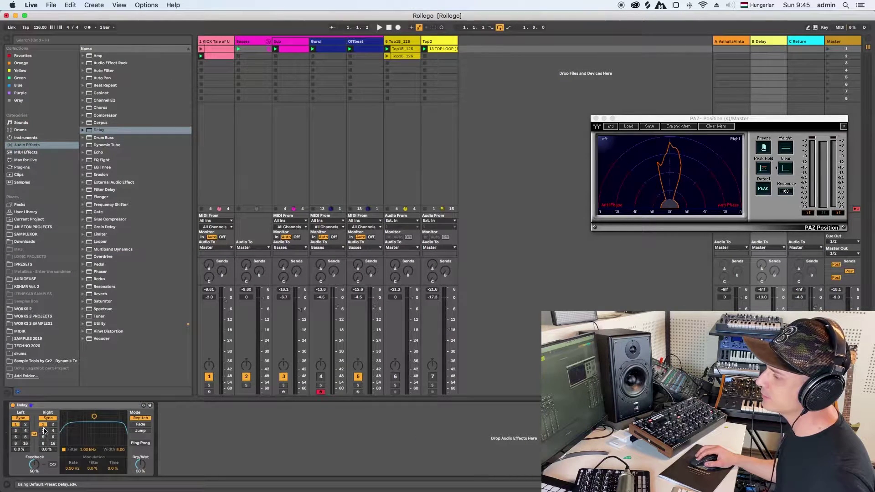
{"action": "left_click_drag", "start_coordinate": [106, 423], "coordinate": [105, 439]}
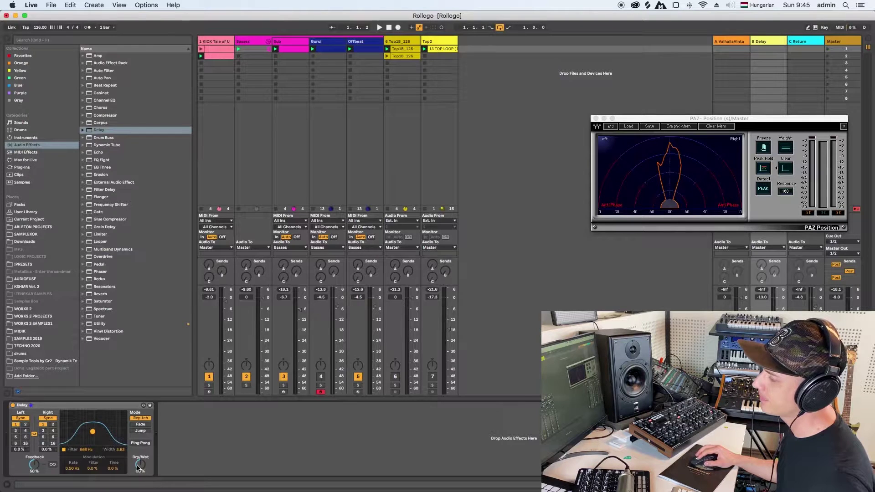
{"action": "key", "text": "space"}
{"action": "left_click_drag", "start_coordinate": [371, 272], "coordinate": [372, 255]}
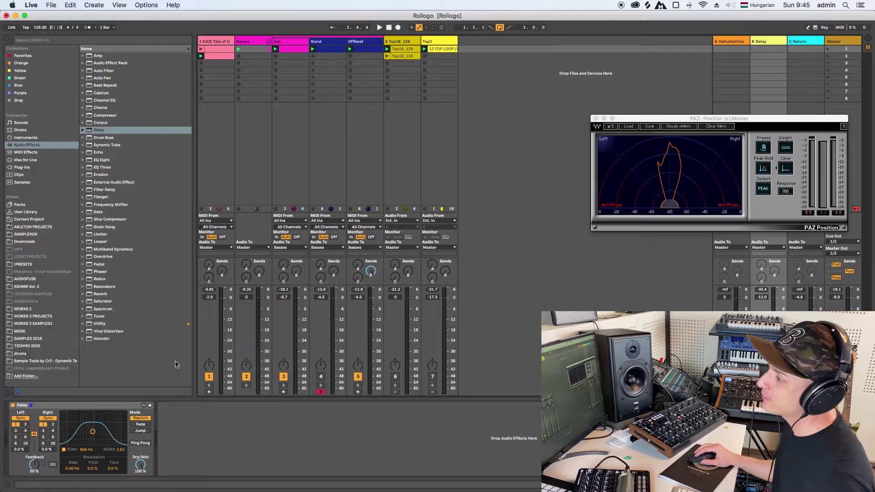
- Add Overdrive after the Delay on return B and set its band to about 968 Hz with width 2.45, tone 17% and dry/wet 100%
{"action": "left_click_drag", "start_coordinate": [98, 261], "coordinate": [219, 424]}
{"action": "key", "text": "space"}
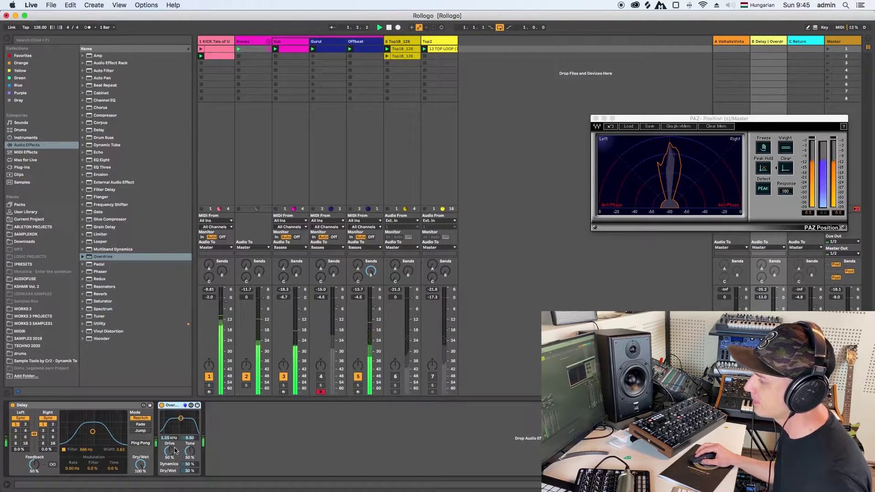
{"action": "left_click_drag", "start_coordinate": [178, 431], "coordinate": [177, 440]}
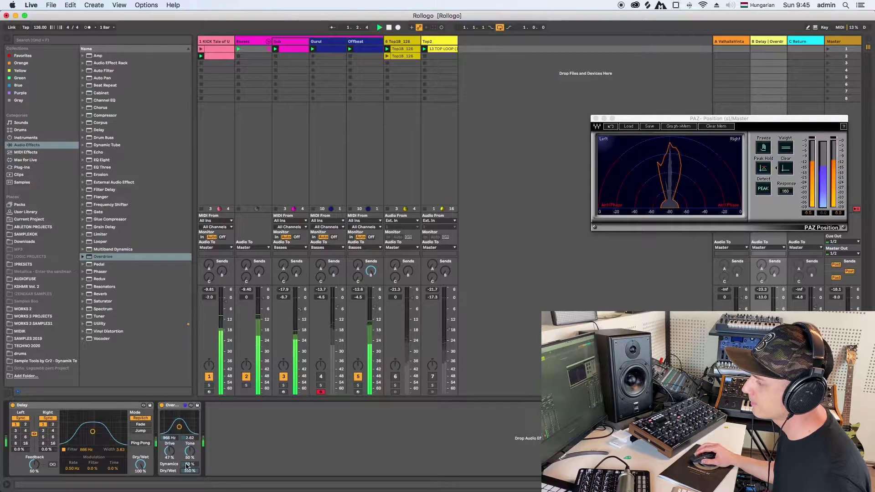
{"action": "left_click_drag", "start_coordinate": [180, 424], "coordinate": [181, 426]}
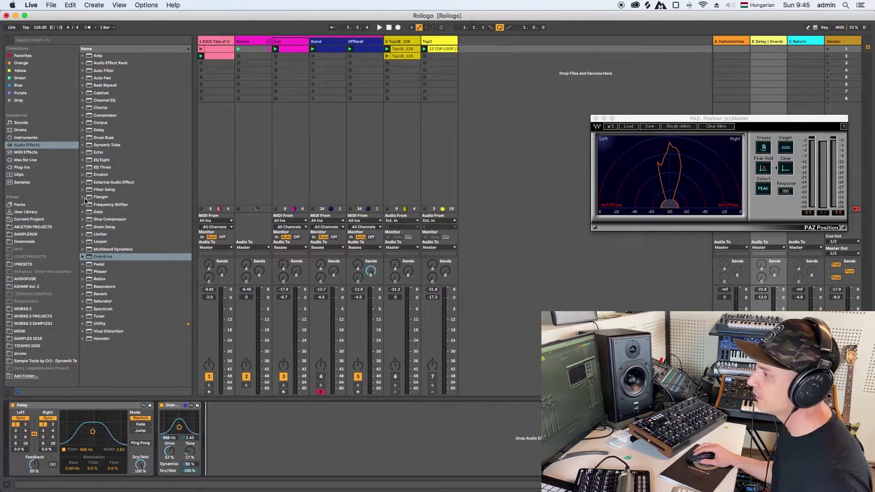
- Add EQ Eight after the Overdrive on return B and cut band 3 around 1 kHz
{"action": "left_click", "coordinate": [116, 160]}
{"action": "key", "text": "Return"}
{"action": "key", "text": "space"}
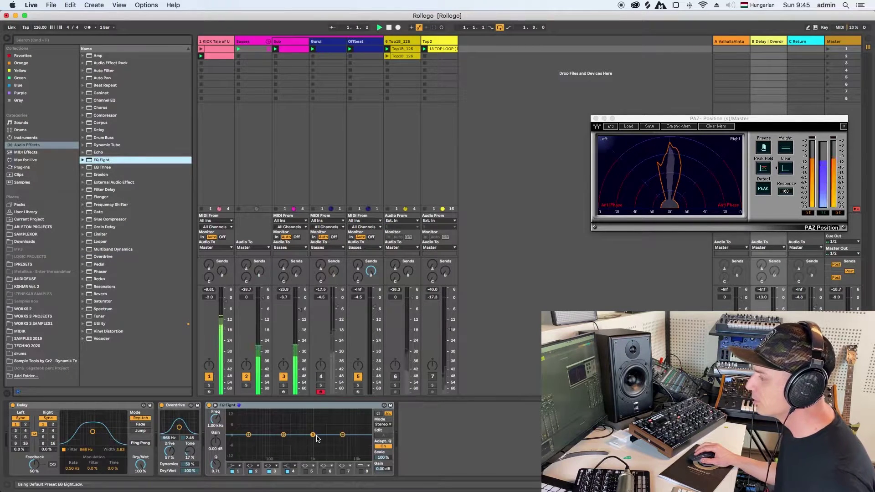
{"action": "left_click_drag", "start_coordinate": [312, 413], "coordinate": [313, 449]}
- Turn EQ Eight's band 1 into the steepest low-cut filter at about 174 Hz
{"action": "left_click", "coordinate": [233, 465]}
{"action": "left_click", "coordinate": [235, 428]}
{"action": "left_click_drag", "start_coordinate": [249, 440], "coordinate": [276, 441]}
{"action": "left_click", "coordinate": [233, 466]}
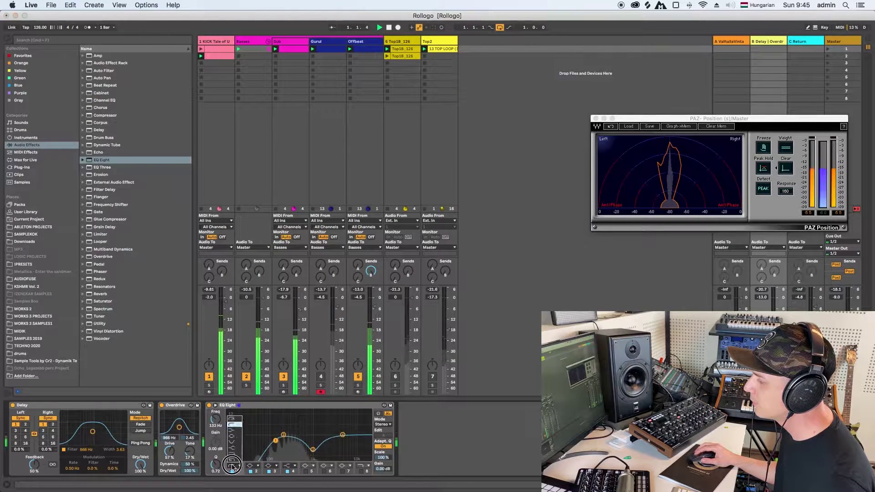
{"action": "left_click", "coordinate": [234, 419]}
{"action": "left_click_drag", "start_coordinate": [276, 441], "coordinate": [281, 441]}
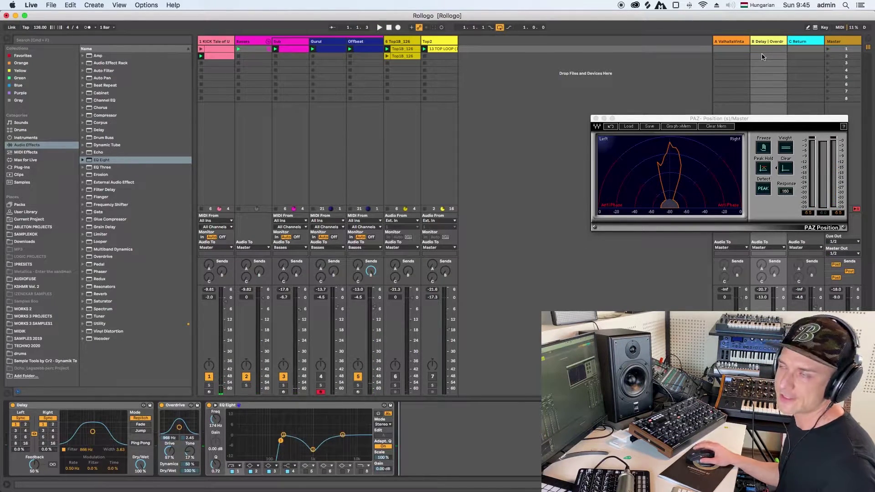
- Find the EchoBoy Jr. plug-in and load it on return C
{"action": "left_click", "coordinate": [815, 40]}
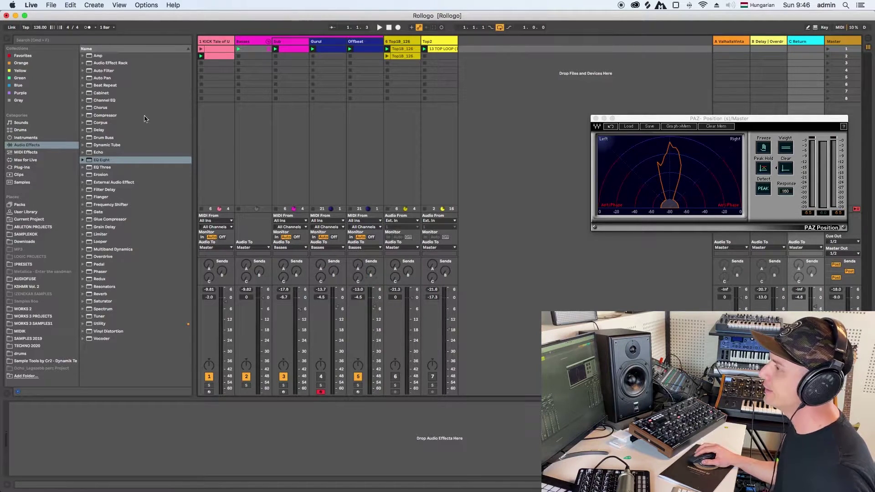
{"action": "left_click", "coordinate": [37, 40]}
{"action": "type", "text": "echo"}
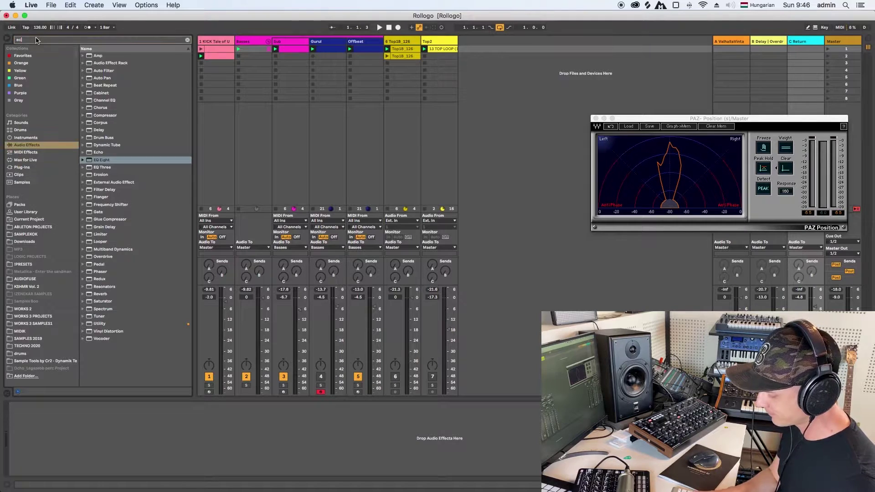
{"action": "left_click", "coordinate": [27, 168]}
{"action": "left_click_drag", "start_coordinate": [110, 87], "coordinate": [802, 70]}
{"action": "left_click_drag", "start_coordinate": [783, 99], "coordinate": [783, 99]}
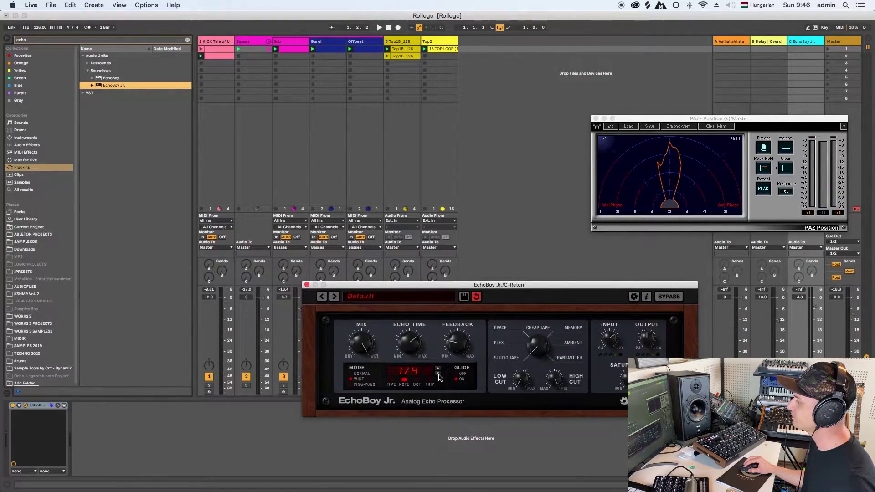
- Set EchoBoy Jr.'s echo time to 1/16 and adjust its input and output levels and feedback while the loop plays
{"action": "left_click_drag", "start_coordinate": [433, 290], "coordinate": [432, 447]}
{"action": "key", "text": "space"}
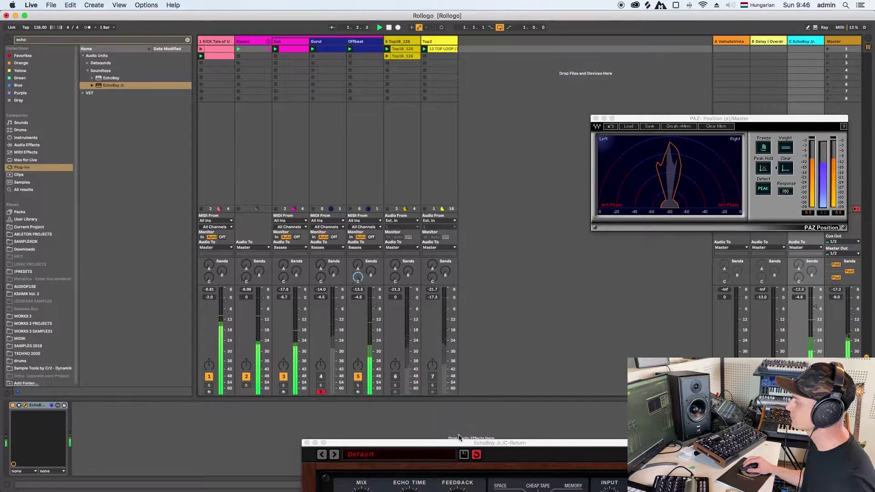
{"action": "left_click_drag", "start_coordinate": [459, 442], "coordinate": [431, 248]}
{"action": "mouse_move", "coordinate": [608, 341]}
{"action": "left_mouse_down"}
{"action": "mouse_move", "coordinate": [613, 300]}
{"action": "mouse_move", "coordinate": [602, 315]}
{"action": "mouse_move", "coordinate": [605, 302]}
{"action": "mouse_move", "coordinate": [617, 310]}
{"action": "mouse_move", "coordinate": [614, 326]}
{"action": "left_mouse_up"}
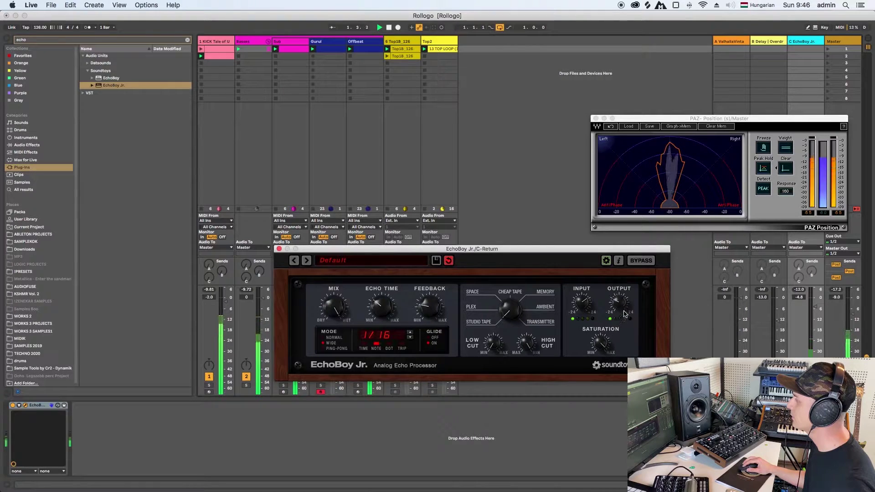
{"action": "left_click_drag", "start_coordinate": [429, 308], "coordinate": [430, 296]}
- Compare Offbeat's delays by switching between sends B and C, leaving send C off and send B raised
{"action": "left_click_drag", "start_coordinate": [426, 249], "coordinate": [464, 401]}
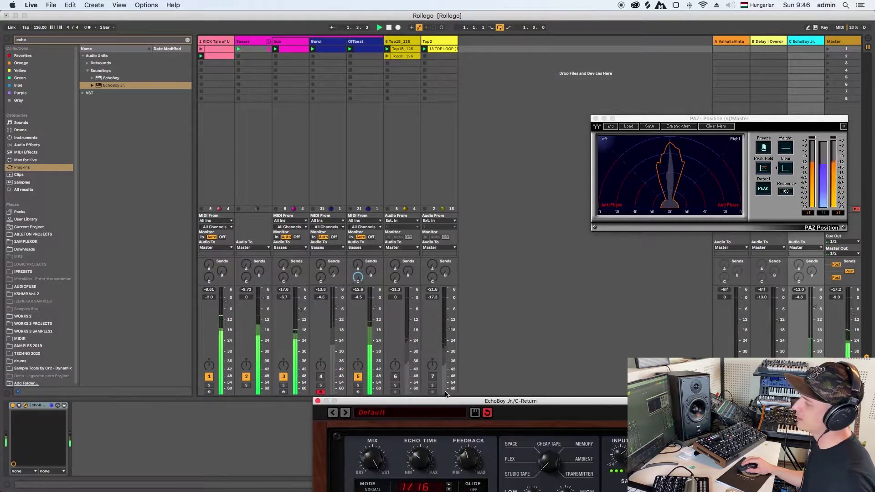
{"action": "left_click_drag", "start_coordinate": [358, 277], "coordinate": [371, 240]}
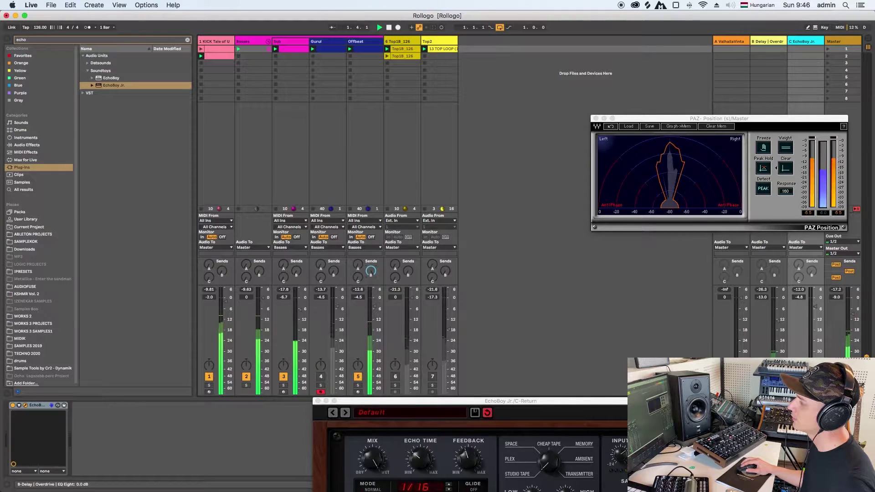
{"action": "left_click", "coordinate": [358, 277]}
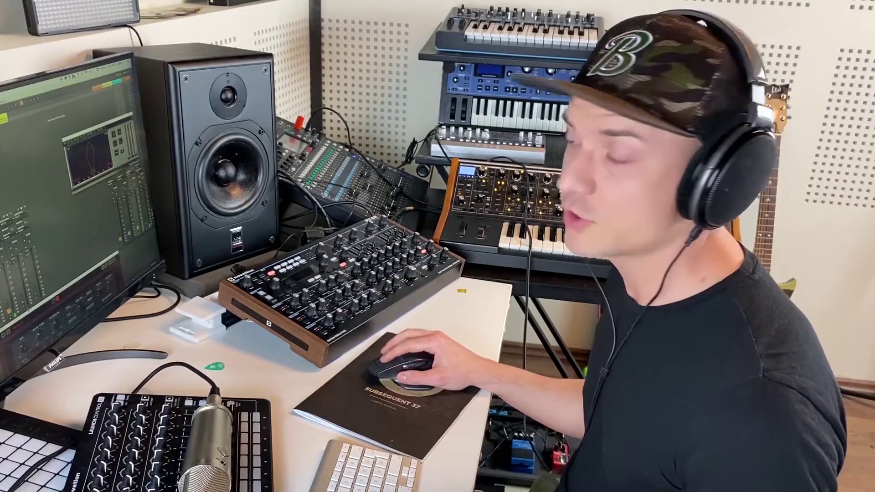
{"action": "left_click_drag", "start_coordinate": [31, 311], "coordinate": [19, 268]}
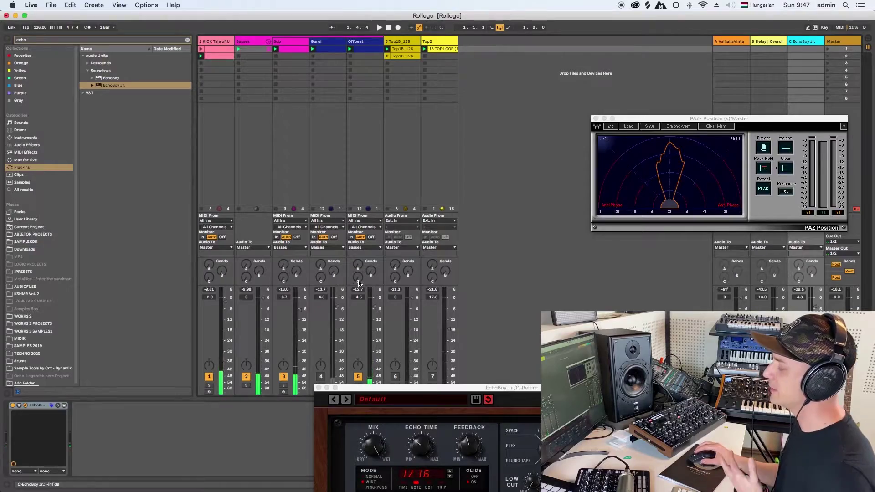
{"action": "left_click_drag", "start_coordinate": [371, 271], "coordinate": [371, 237]}
- In return B's EQ Eight, turn band 4 into a high-cut filter at about 495 Hz and switch off band 3
{"action": "left_click", "coordinate": [765, 43]}
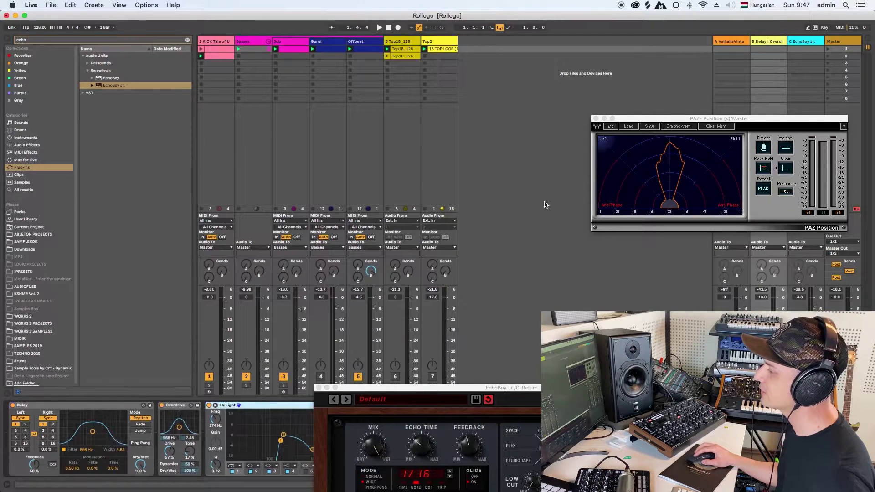
{"action": "left_click_drag", "start_coordinate": [401, 393], "coordinate": [566, 347]}
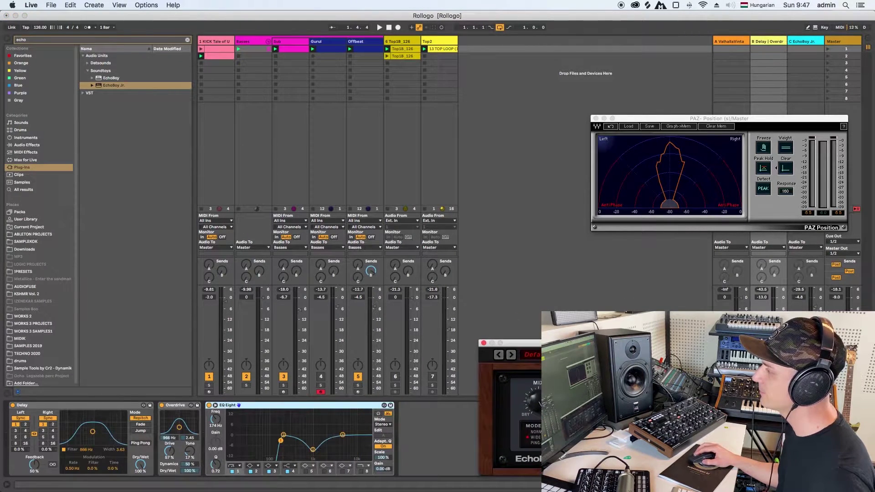
{"action": "key", "text": "space"}
{"action": "left_click", "coordinate": [290, 466]}
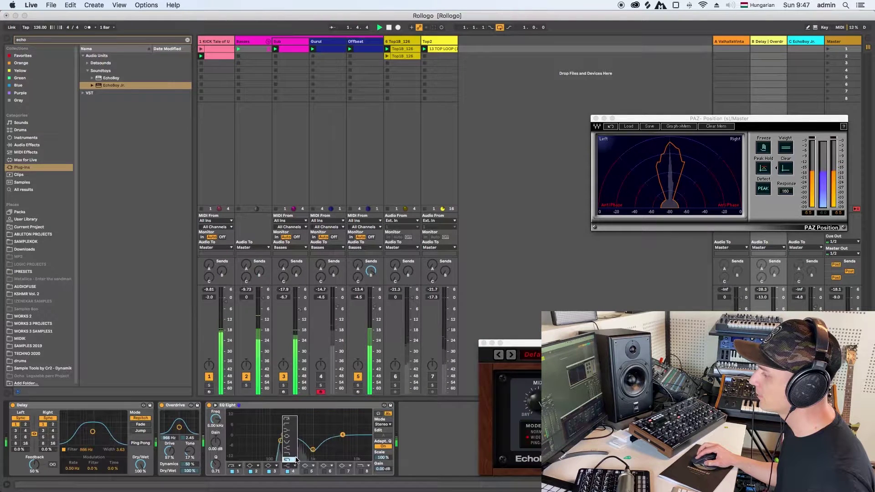
{"action": "left_click", "coordinate": [290, 461]}
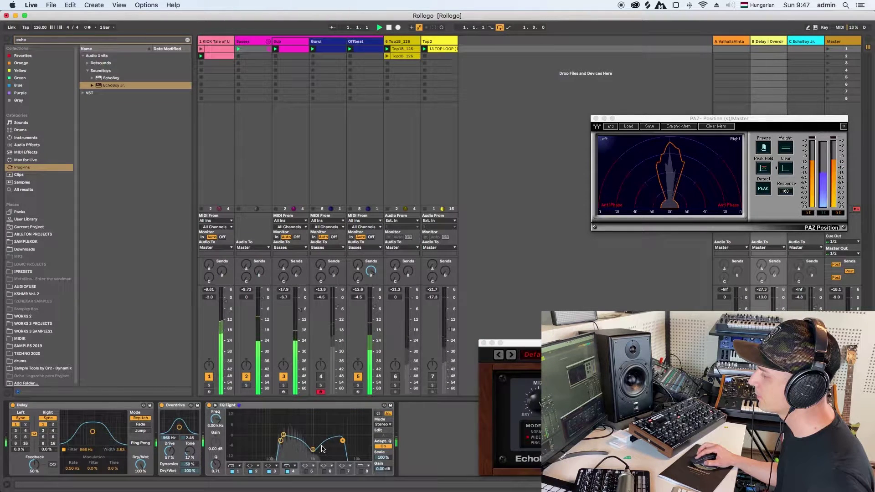
{"action": "left_click", "coordinate": [269, 471]}
{"action": "left_click_drag", "start_coordinate": [342, 441], "coordinate": [299, 440]}
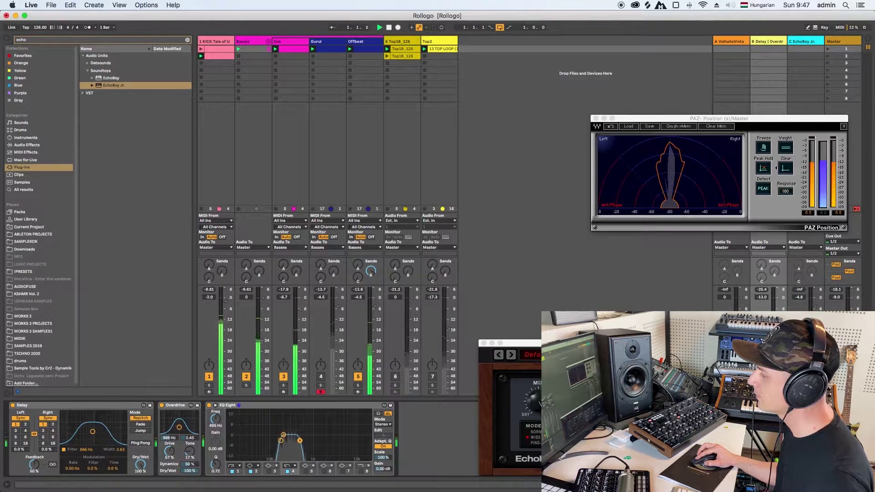
- Set return B's Overdrive band to about 1.19 kHz with width 4.40 and raise send C on Offbeat
{"action": "left_click_drag", "start_coordinate": [184, 432], "coordinate": [180, 423]}
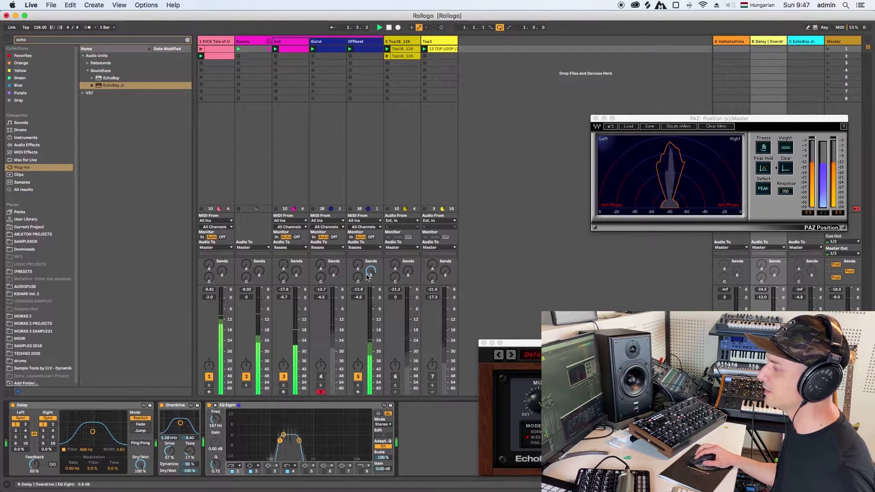
{"action": "left_click_drag", "start_coordinate": [359, 277], "coordinate": [358, 269]}
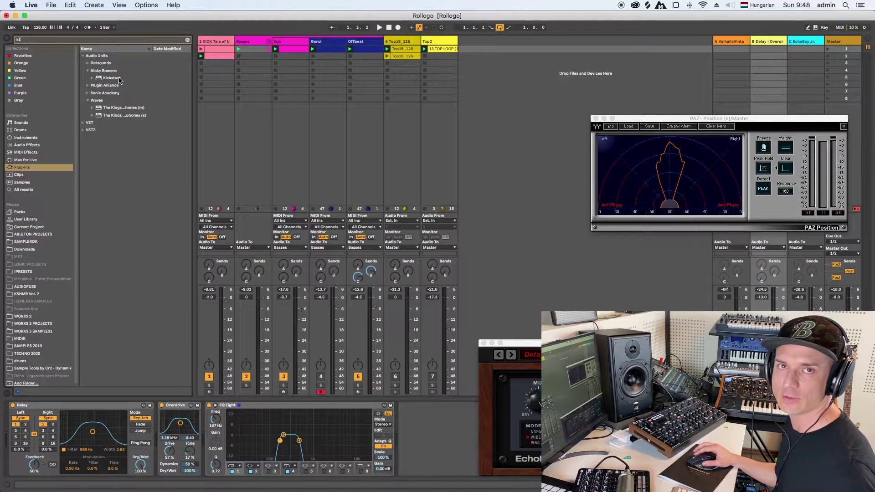
- Add Kickstart after EQ Eight on return B, set its mix to about 92% and close its window
{"action": "left_click", "coordinate": [118, 78]}
{"action": "left_click_drag", "start_coordinate": [354, 418], "coordinate": [450, 427]}
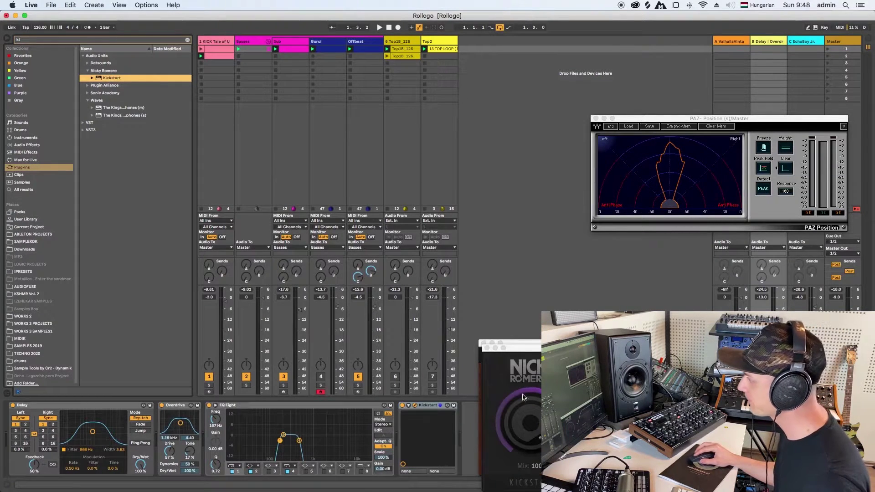
{"action": "key", "text": "space"}
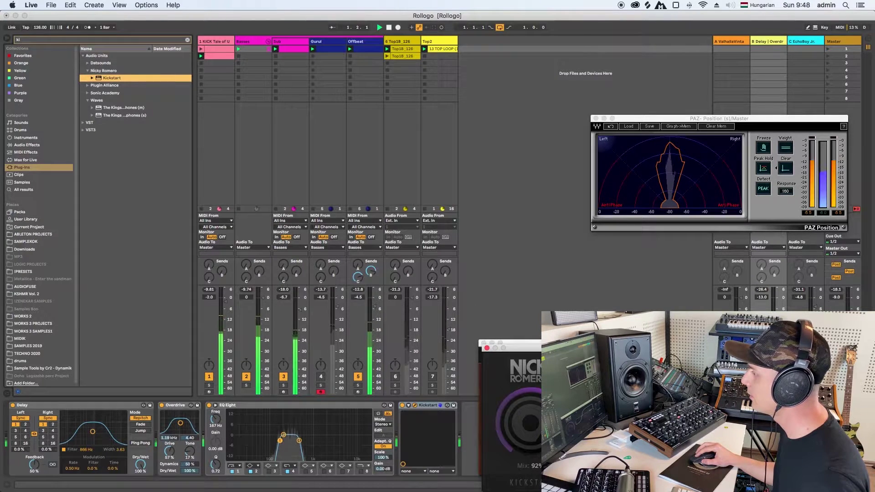
{"action": "left_click", "coordinate": [487, 348]}
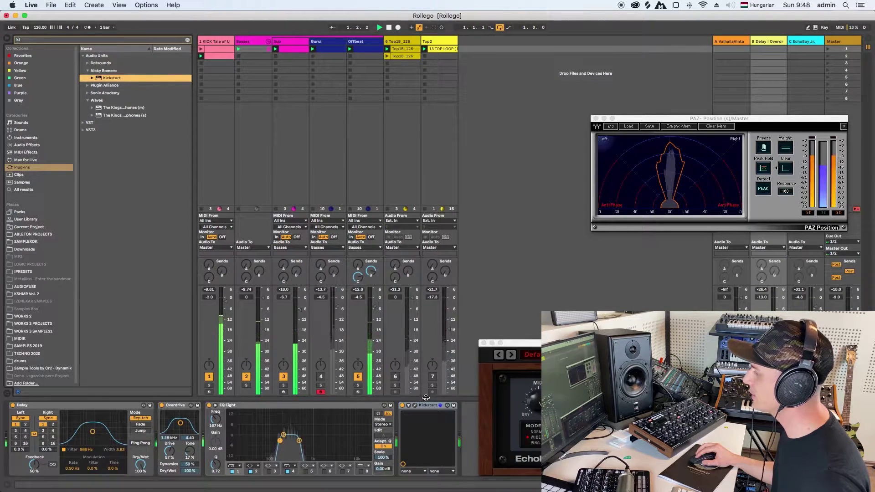
- Copy Kickstart from return B to return C, placing it after EchoBoy Jr
{"action": "key", "text": "Tab"}
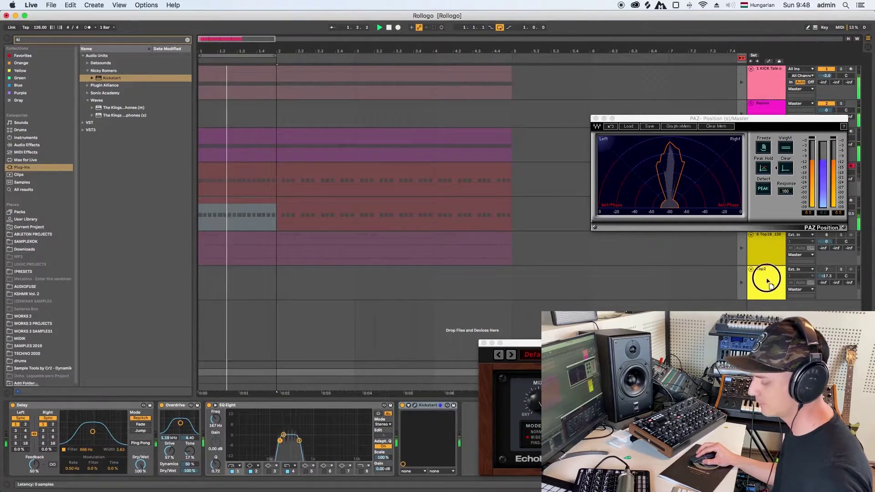
{"action": "key", "text": "Tab"}
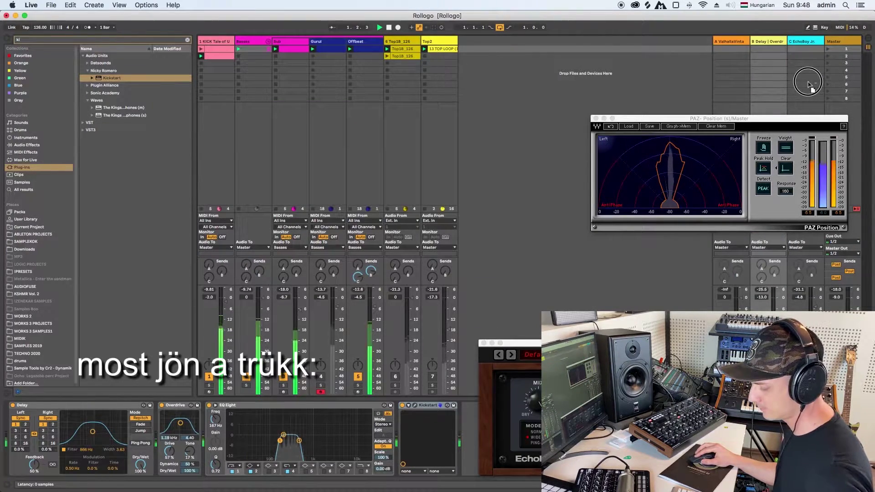
{"action": "left_click", "coordinate": [805, 41]}
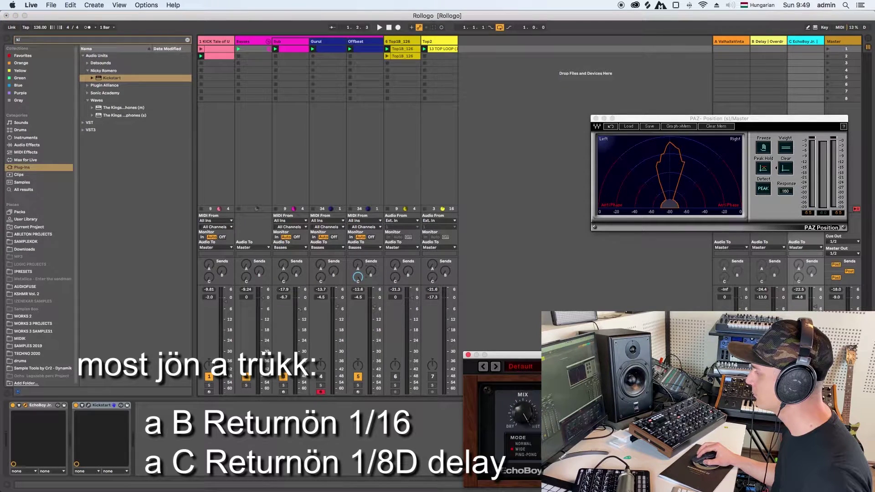
- Balance Offbeat's sends B and C during playback, with send B at about -6.3 dB, and activate the Top18_126 track
{"action": "key", "text": "space"}
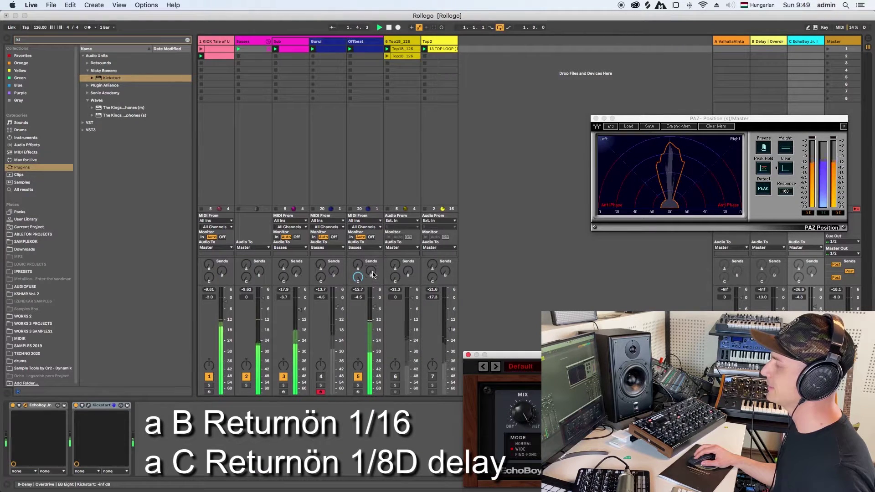
{"action": "left_click_drag", "start_coordinate": [371, 273], "coordinate": [371, 262]}
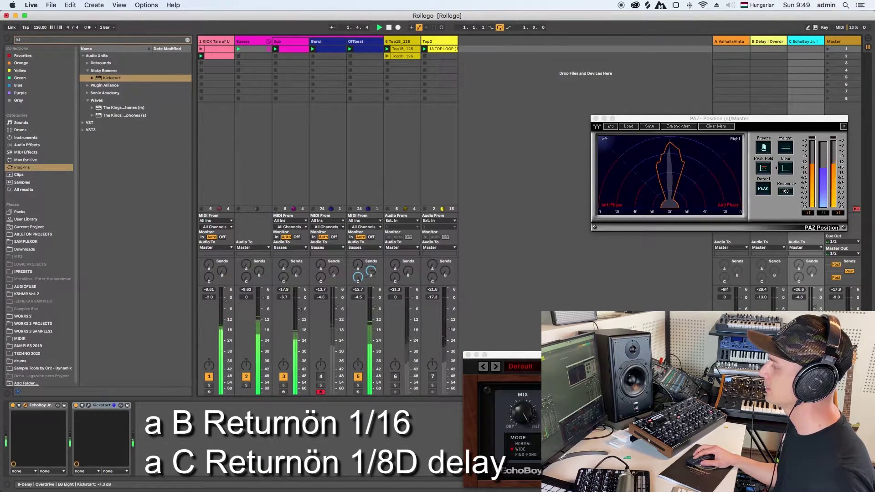
{"action": "left_click", "coordinate": [758, 39]}
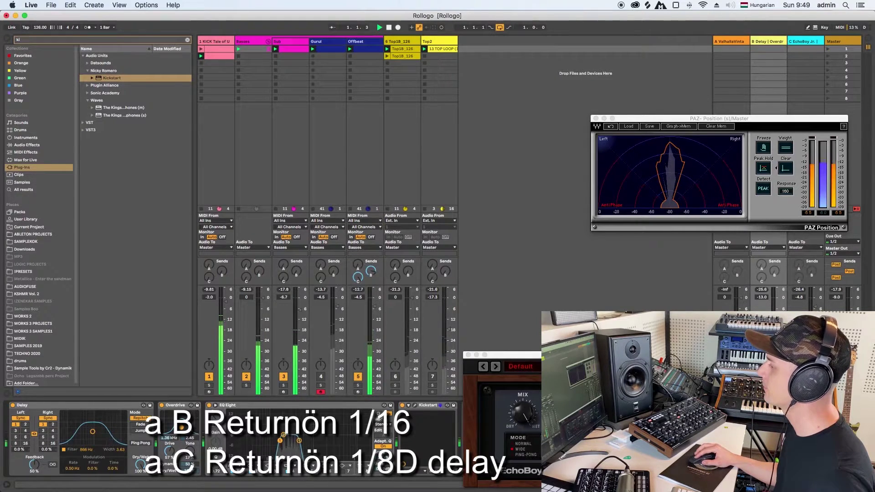
{"action": "left_click_drag", "start_coordinate": [679, 355], "coordinate": [543, 383]}
{"action": "left_click", "coordinate": [398, 377]}
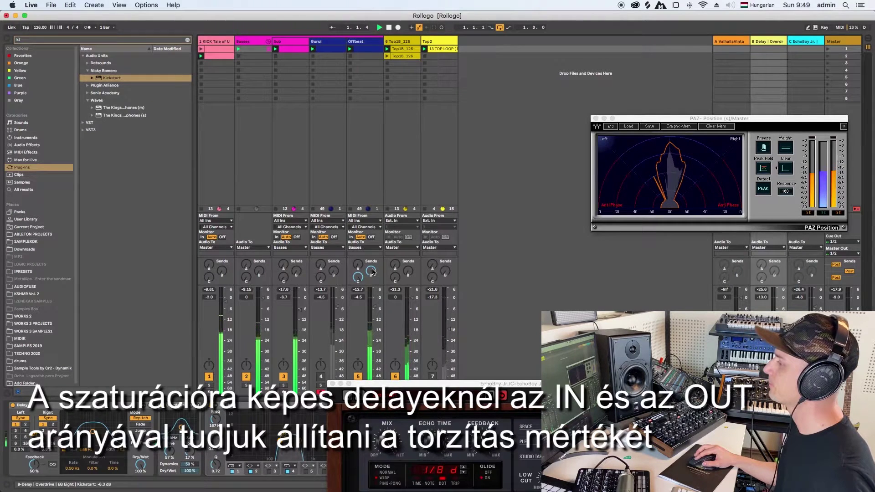
{"action": "mouse_move", "coordinate": [358, 277]}
{"action": "left_mouse_down"}
{"action": "mouse_move", "coordinate": [358, 288]}
{"action": "mouse_move", "coordinate": [359, 273]}
{"action": "left_mouse_up"}
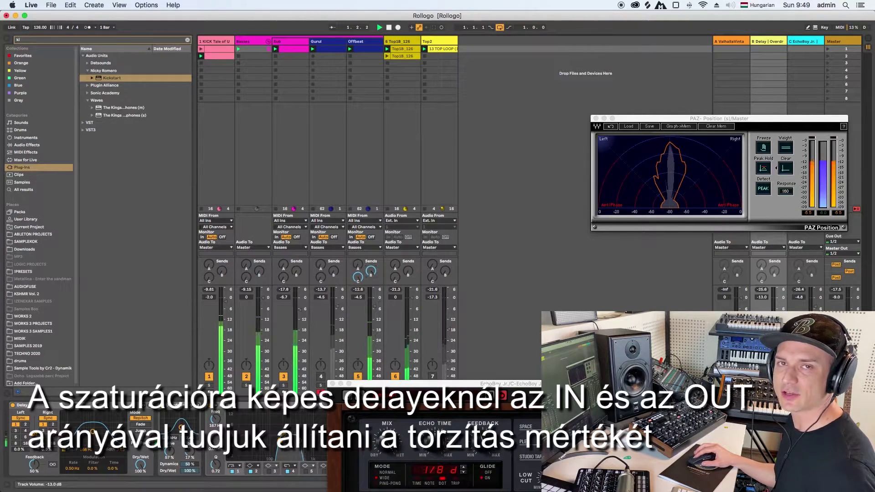
- Set the volume of return B to -9.2 dB and return C to -5.2 dB
{"action": "left_click_drag", "start_coordinate": [779, 320], "coordinate": [816, 310]}
{"action": "left_click_drag", "start_coordinate": [762, 287], "coordinate": [815, 307]}
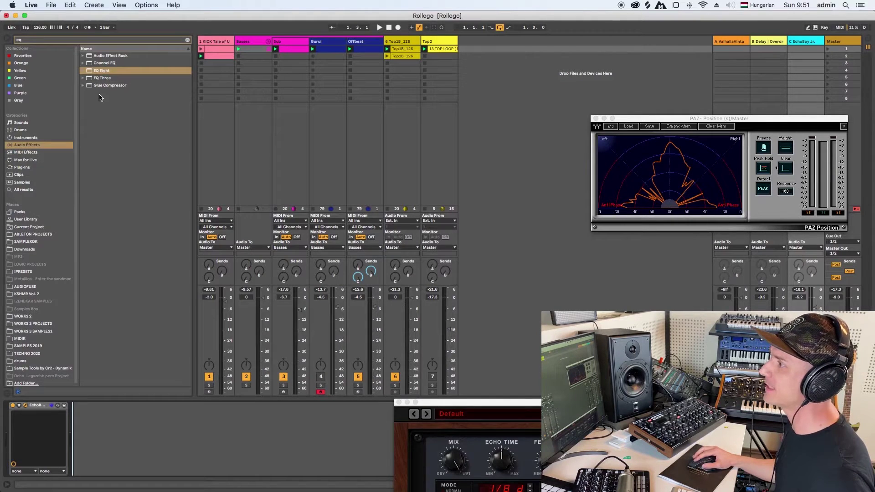
- Add EQ Eight after EchoBoy Jr. on return C and boost band 3 at 200 Hz by about 6.43 dB
{"action": "double_click", "coordinate": [101, 71]}
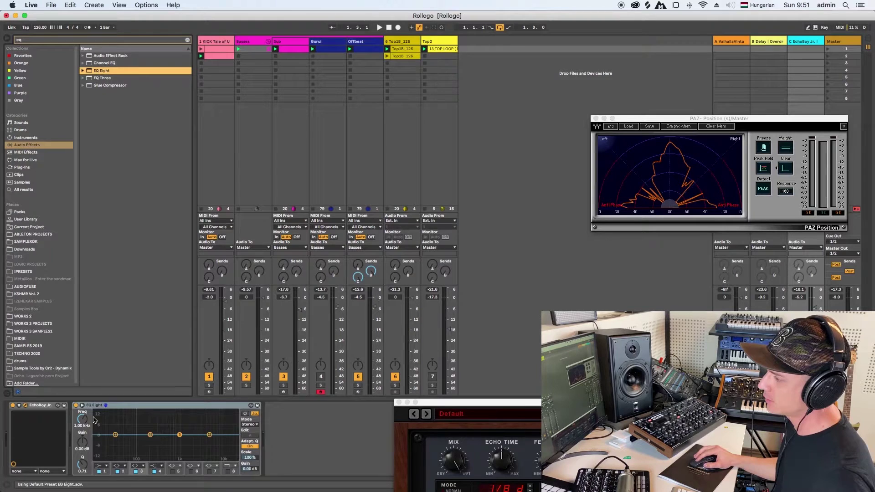
{"action": "left_click", "coordinate": [82, 426]}
{"action": "type", "text": "200"}
{"action": "key", "text": "Return"}
{"action": "left_click_drag", "start_coordinate": [84, 443], "coordinate": [84, 429]}
{"action": "left_click_drag", "start_coordinate": [150, 429], "coordinate": [151, 425]}
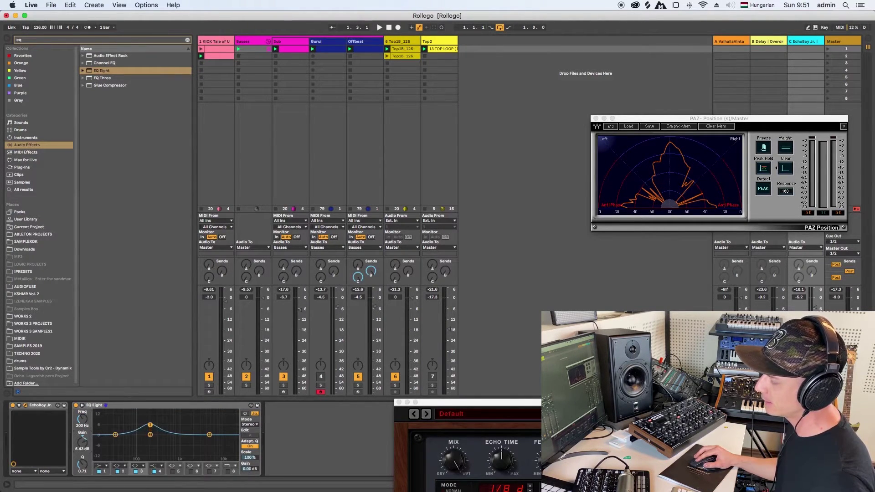
- Set EQ Eight's band 2 to 400 Hz with a gain of about -7.38 dB and Q 0.36
{"action": "left_click", "coordinate": [125, 471]}
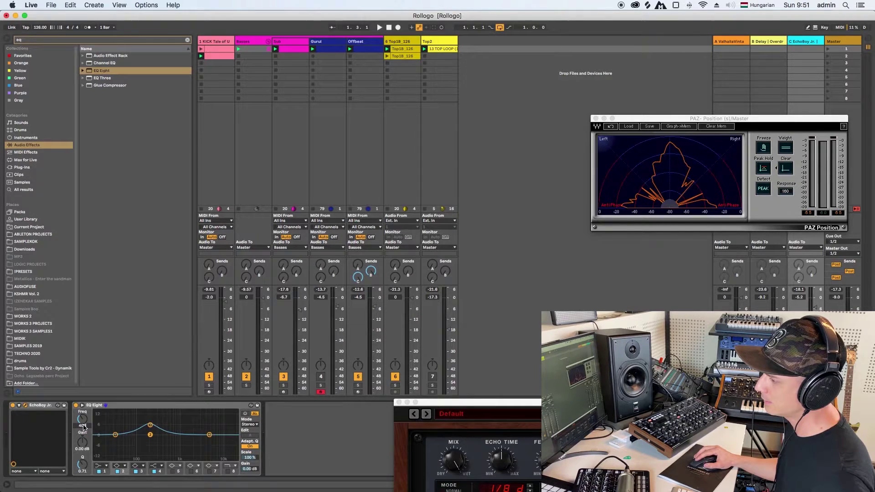
{"action": "left_click_drag", "start_coordinate": [82, 449], "coordinate": [82, 474]}
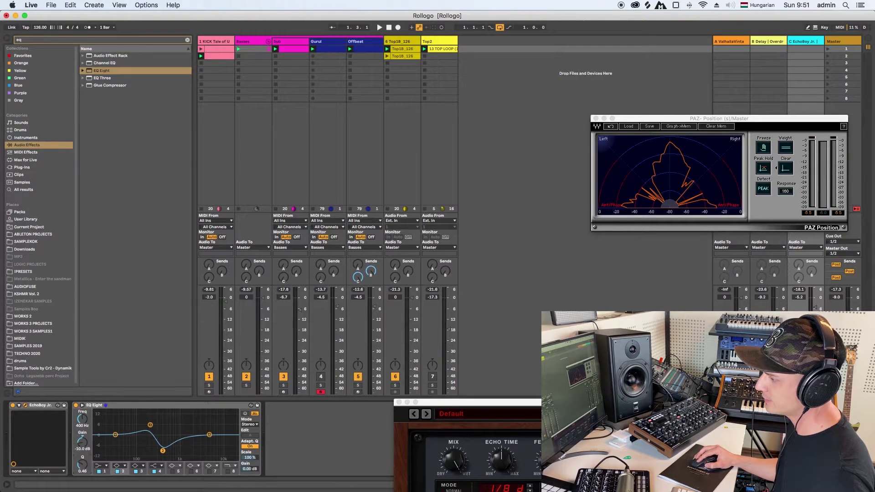
{"action": "left_click", "coordinate": [136, 470]}
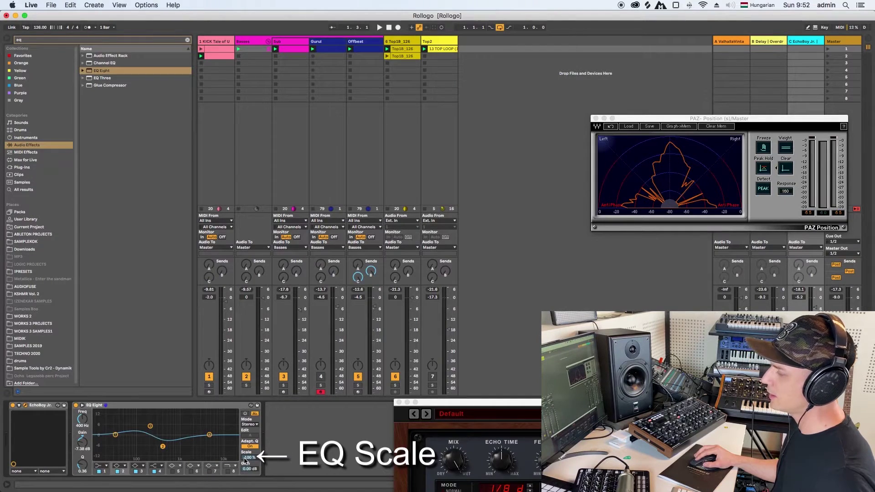
- Audition EQ Eight's Scale on return C by sweeping it through positive and negative values, ending at -200%
{"action": "mouse_move", "coordinate": [249, 457]}
{"action": "left_mouse_down"}
{"action": "mouse_move", "coordinate": [250, 486]}
{"action": "mouse_move", "coordinate": [249, 444]}
{"action": "mouse_move", "coordinate": [249, 485]}
{"action": "mouse_move", "coordinate": [249, 454]}
{"action": "mouse_move", "coordinate": [250, 470]}
{"action": "left_mouse_up"}
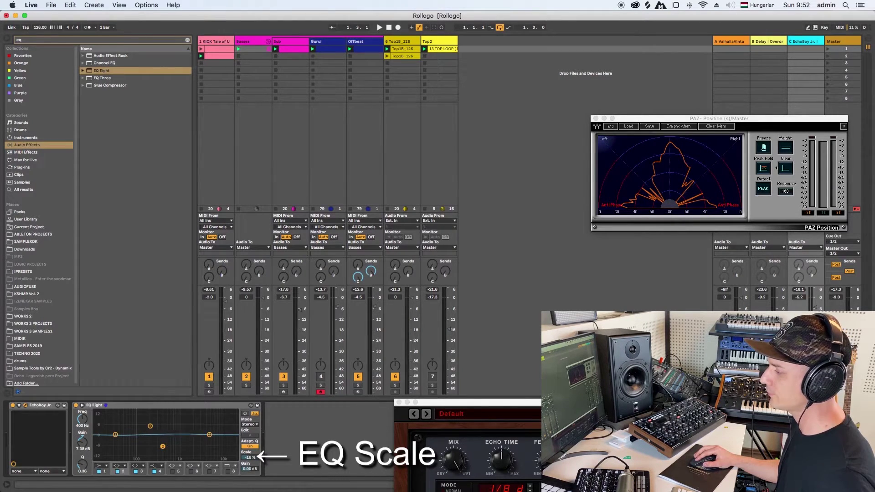
{"action": "double_click", "coordinate": [246, 458]}
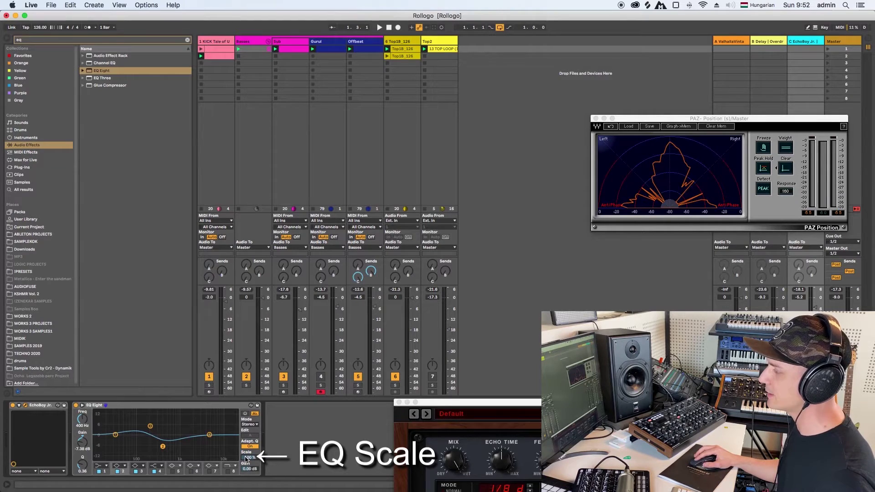
{"action": "key", "text": "space"}
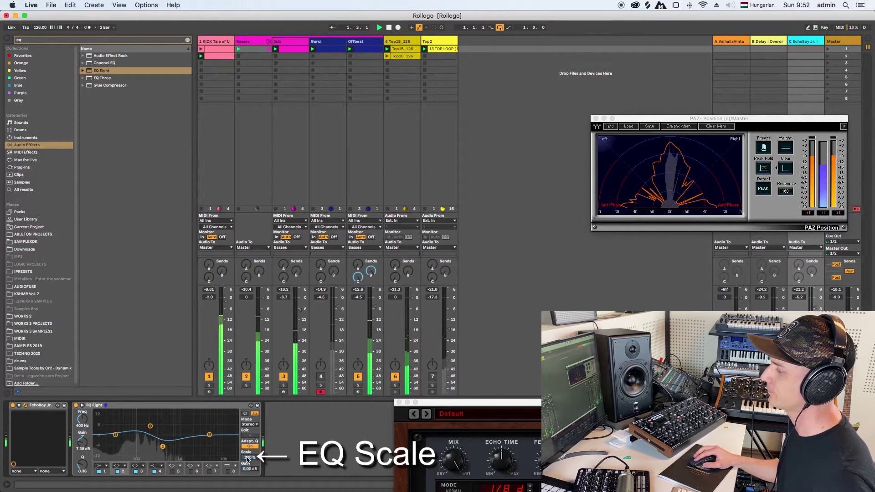
{"action": "left_click_drag", "start_coordinate": [250, 457], "coordinate": [250, 471]}
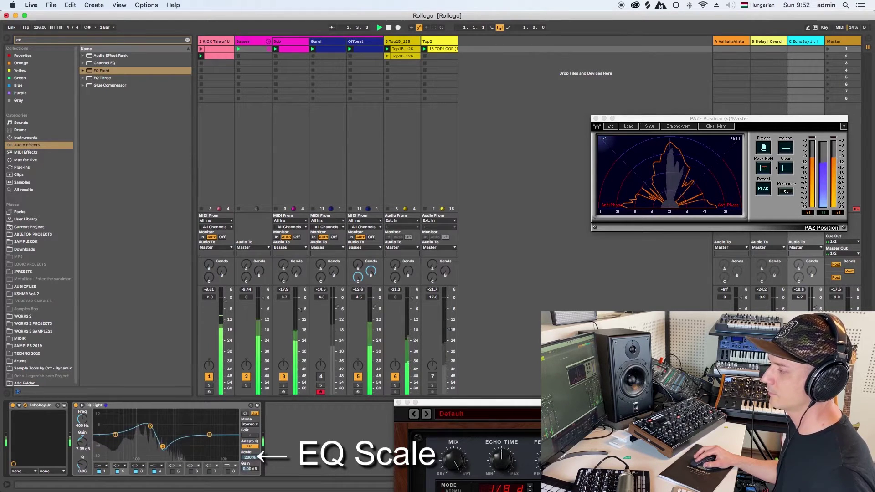
{"action": "left_click_drag", "start_coordinate": [250, 457], "coordinate": [250, 490]}
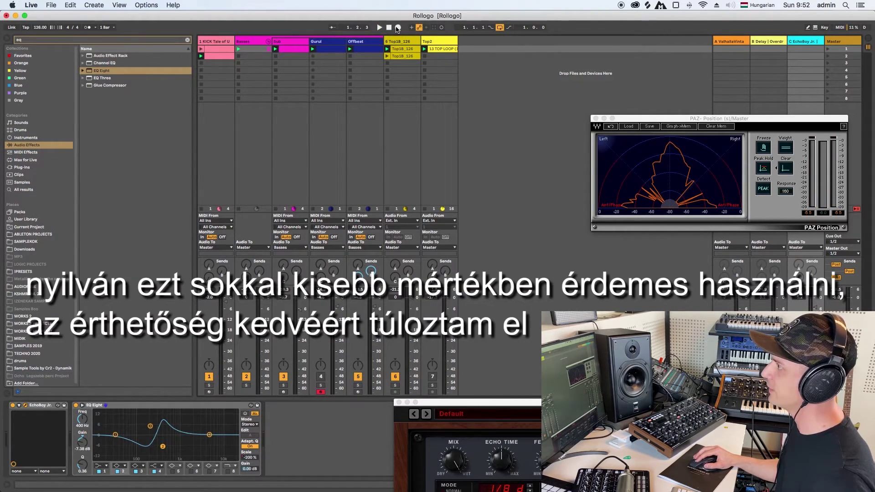
- Start recording and sweep EQ Eight's Scale on return C to capture its movement as automation
{"action": "left_click", "coordinate": [397, 28]}
{"action": "left_click_drag", "start_coordinate": [238, 455], "coordinate": [238, 437]}
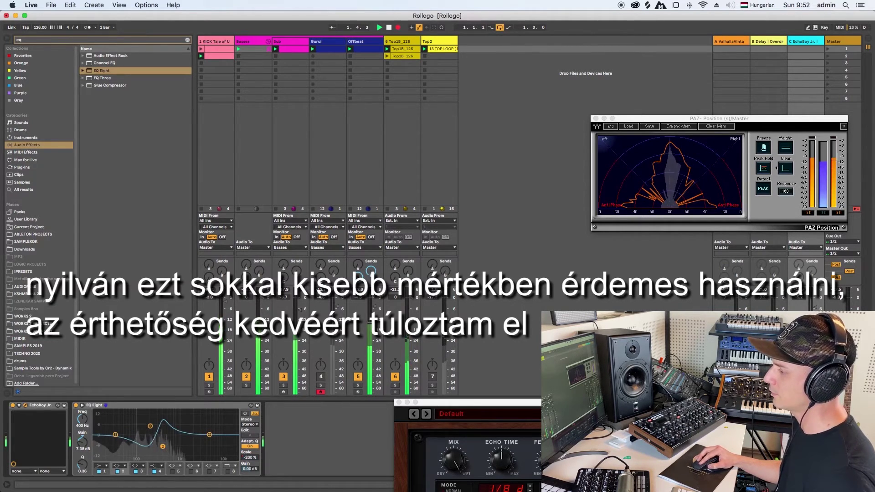
{"action": "left_click_drag", "start_coordinate": [250, 457], "coordinate": [250, 439]}
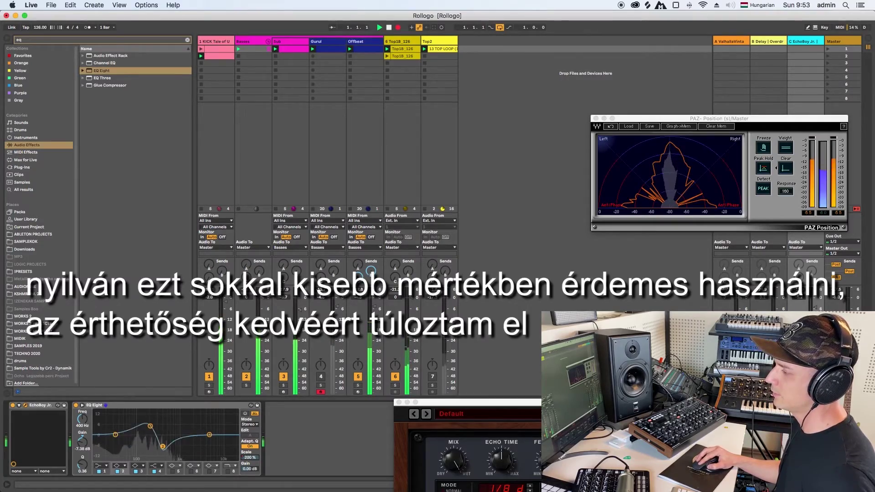